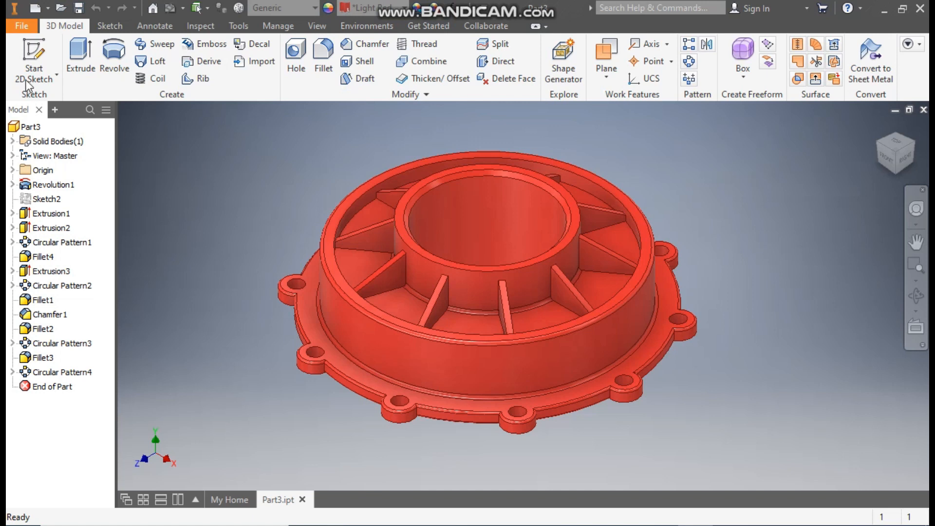
# Step: Create a new metric part from the Standard (mm).ipt template and start a 2D sketch on the front (XY) plane
pyautogui.click(34, 8)
pyautogui.click(617, 166)
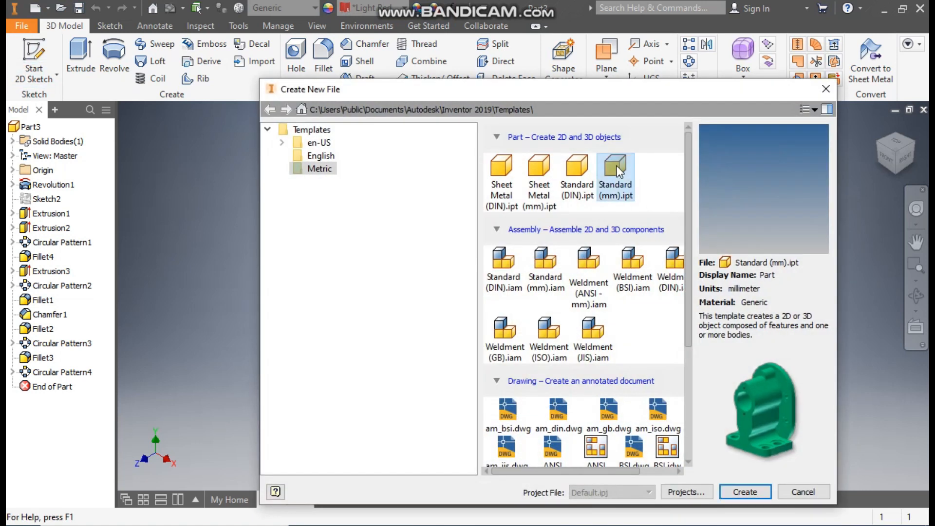
pyautogui.click(745, 492)
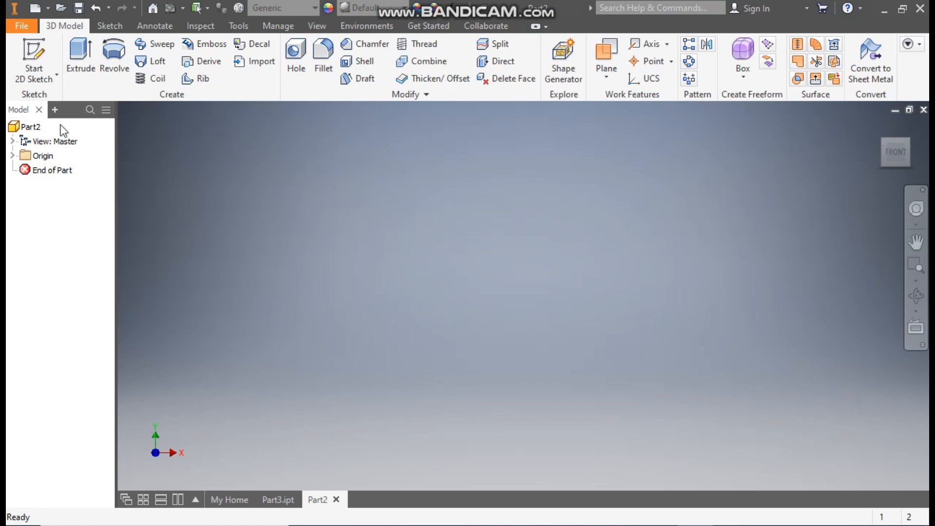
pyautogui.click(33, 53)
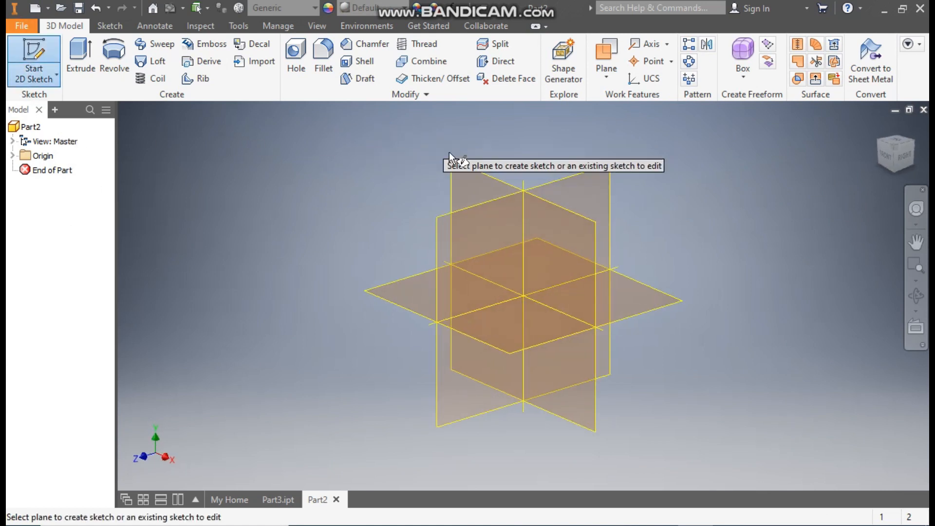
pyautogui.click(483, 184)
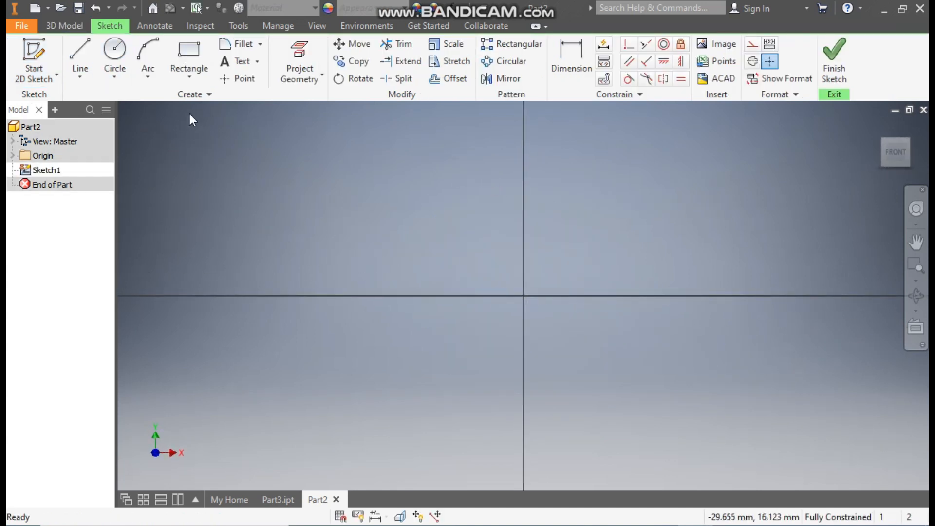
# Step: Draw a two-point rectangle about 9.4 mm tall standing on the horizontal axis, its left edge about 13.4 mm left of the origin
pyautogui.click(195, 73)
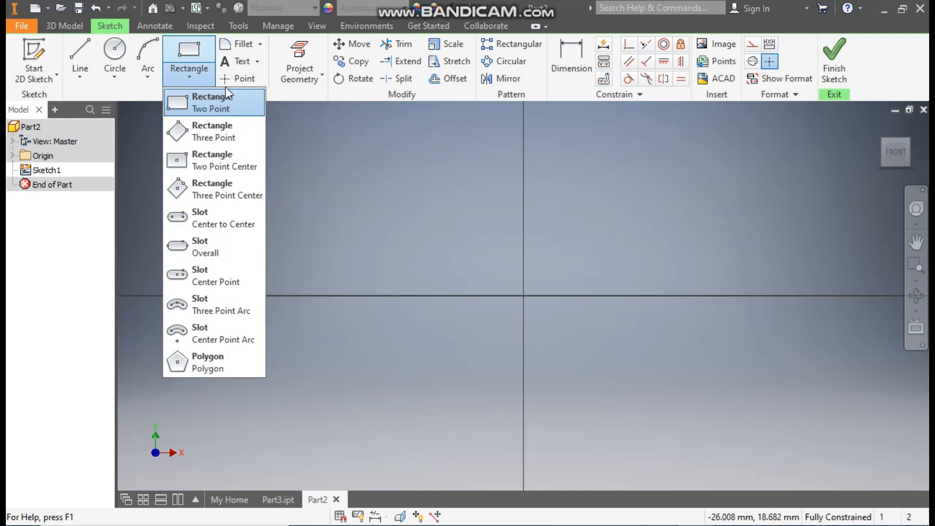
pyautogui.click(204, 101)
pyautogui.click(402, 189)
pyautogui.click(372, 295)
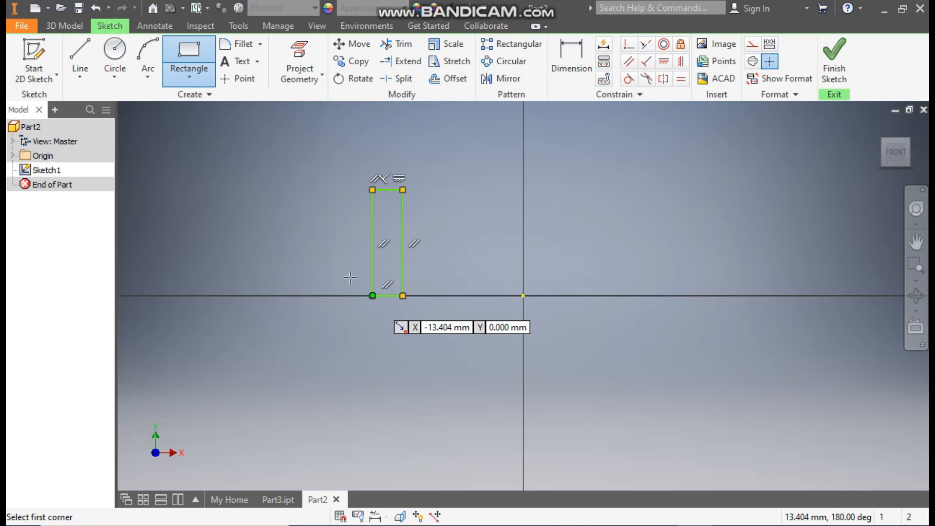
# Step: Draw a long horizontal rectangle extending outward from the middle of the tall rectangle's left edge
pyautogui.scroll(3, 360, 249)
pyautogui.click(373, 231)
pyautogui.click(191, 265)
pyautogui.moveTo(260, 253); pyautogui.dragTo(452, 246, button='middle')
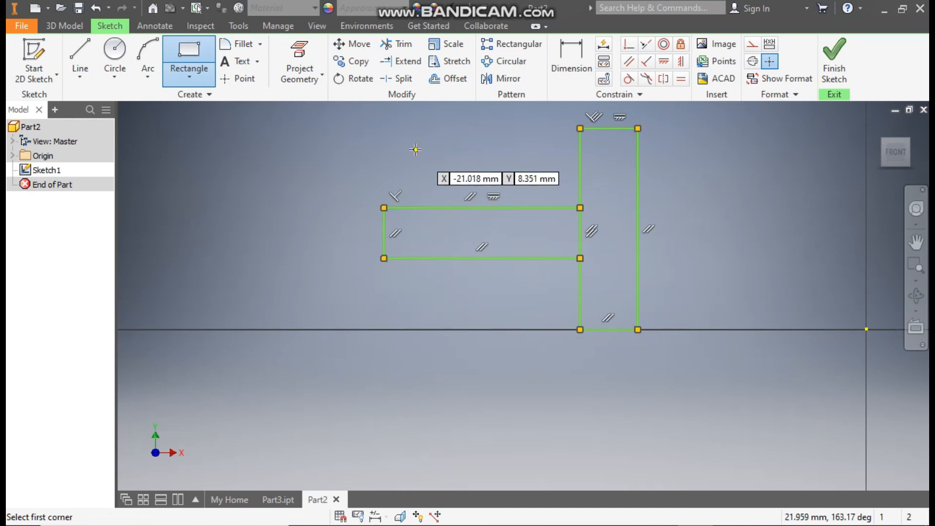
# Step: Draw a tall rectangle down to the horizontal axis at the horizontal rectangle's left end, plus a short rectangle outside its base
pyautogui.click(384, 157)
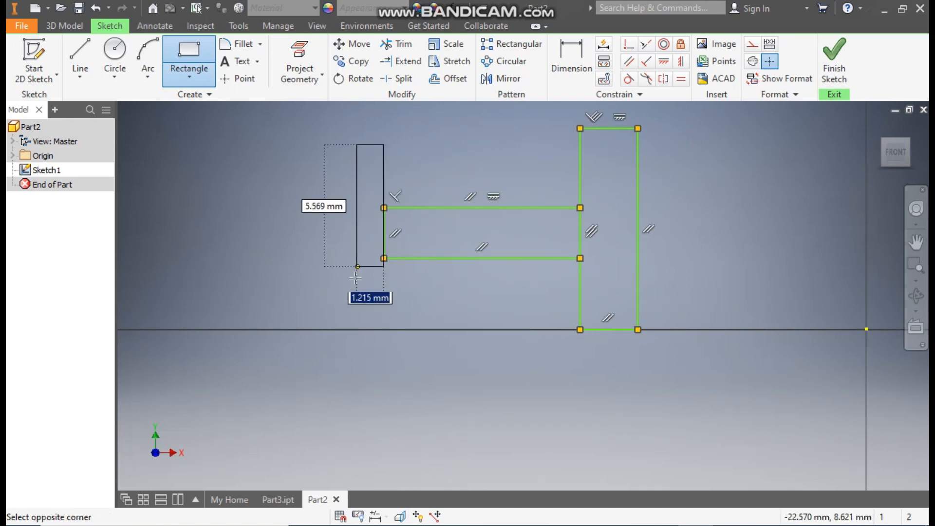
pyautogui.click(328, 330)
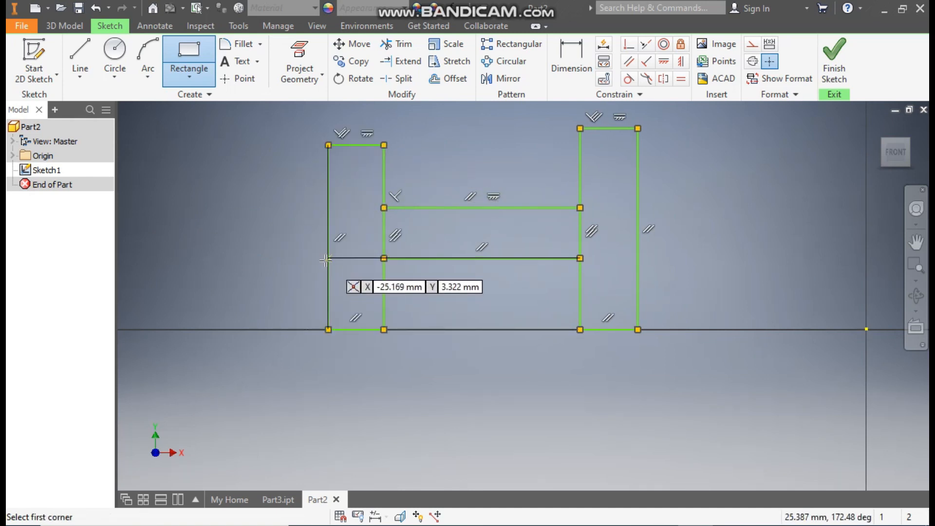
pyautogui.click(328, 330)
pyautogui.click(254, 286)
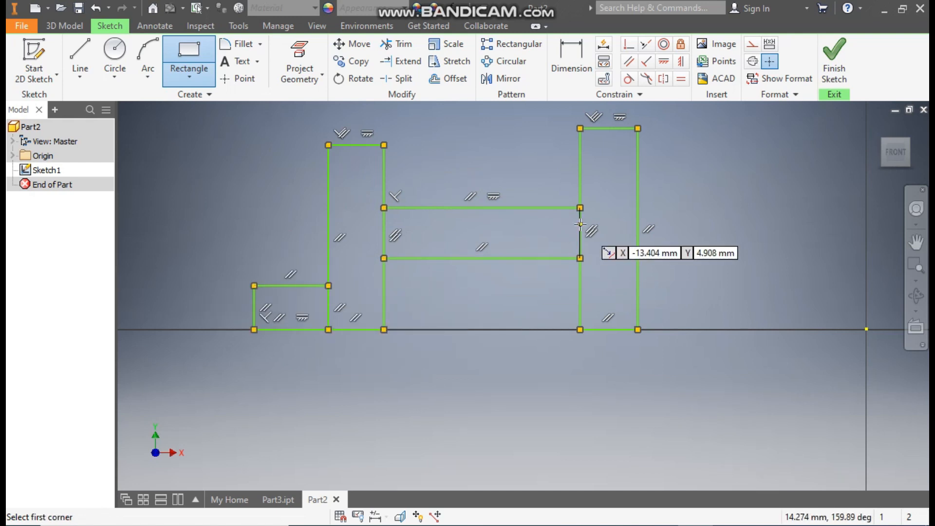
# Step: Draw a vertical line about 14 mm long upward from the origin and convert it to a centerline
pyautogui.scroll(2, 626, 224)
pyautogui.moveTo(626, 224); pyautogui.dragTo(522, 249, button='middle')
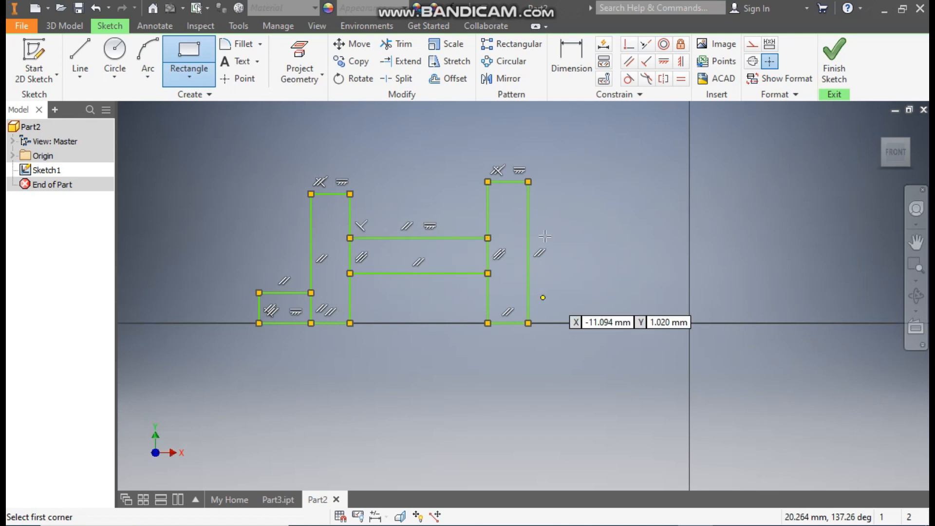
pyautogui.click(80, 56)
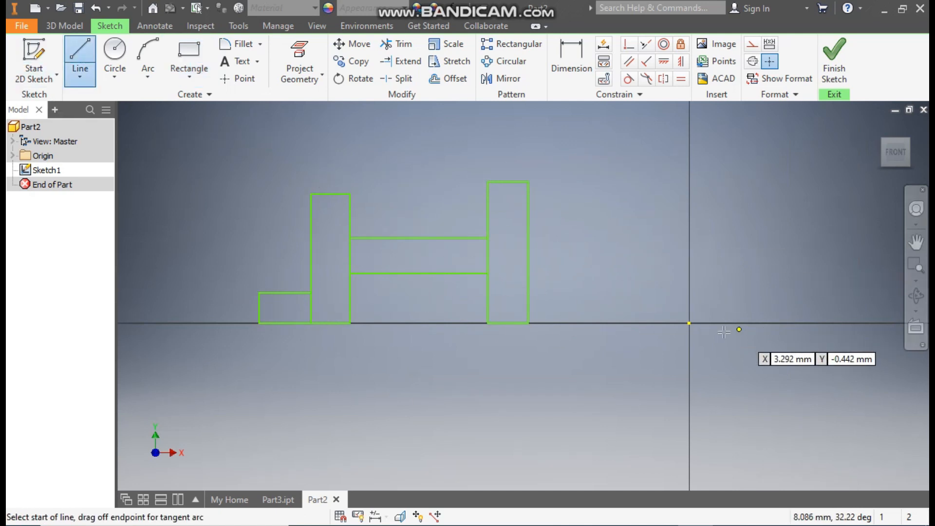
pyautogui.click(689, 324)
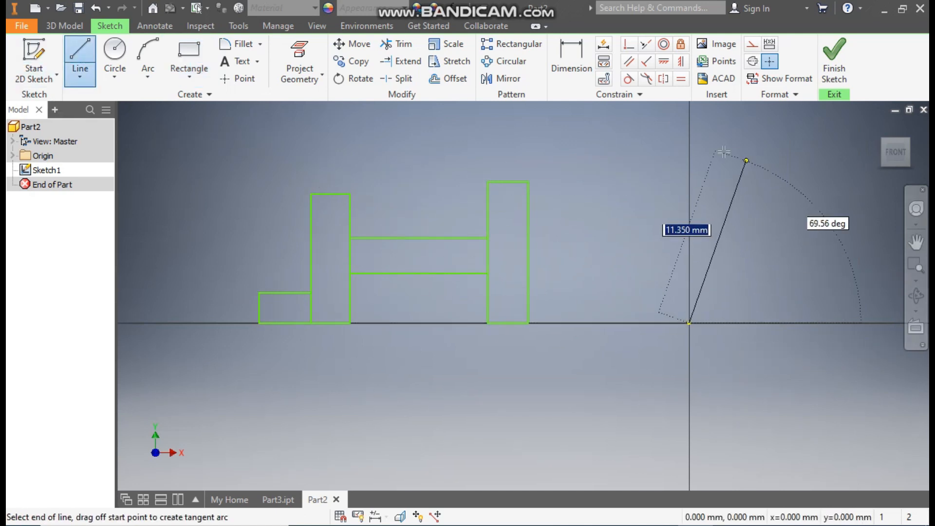
pyautogui.click(689, 112)
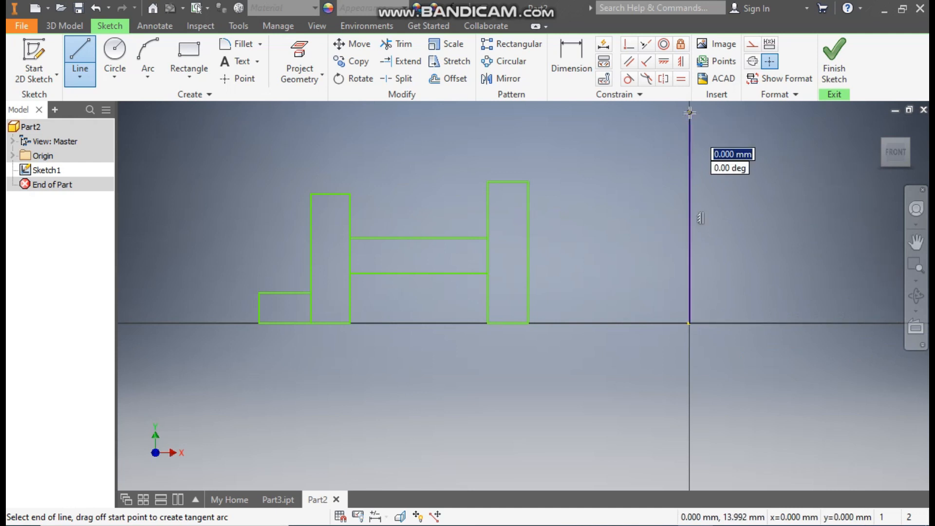
pyautogui.press('Escape')
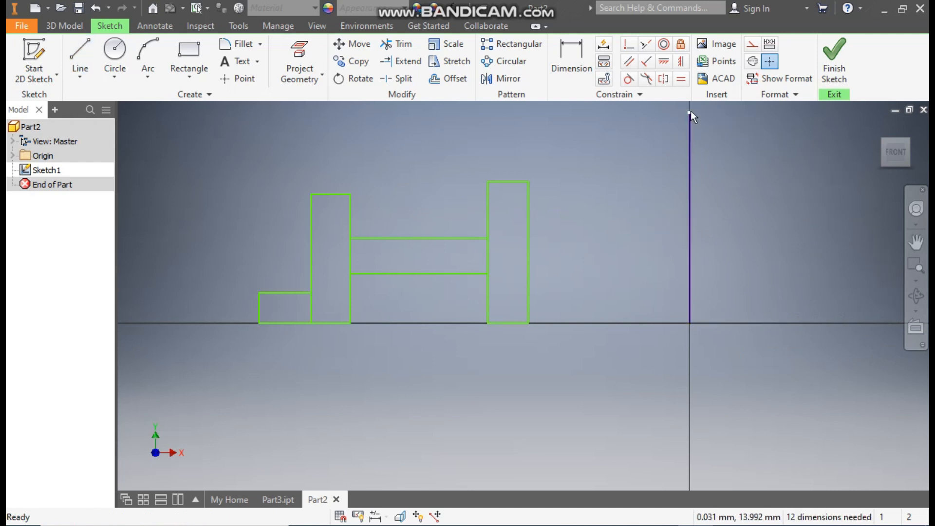
pyautogui.click(690, 162)
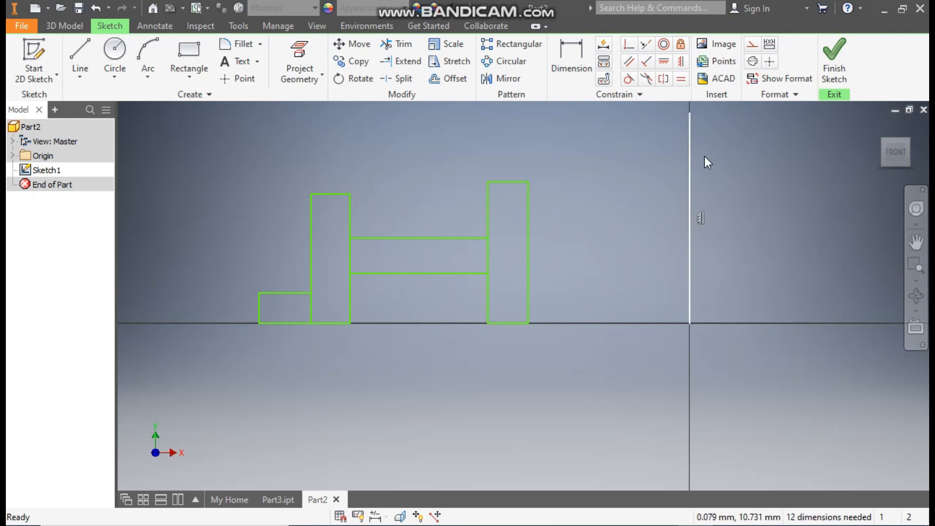
pyautogui.click(752, 62)
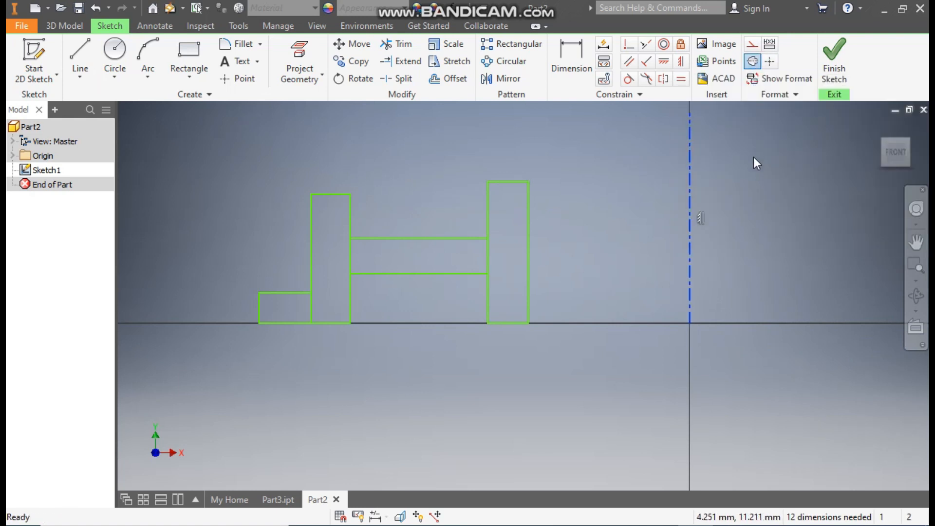
# Step: Dimension the height of the tall rectangle nearest the centerline as 50 mm
pyautogui.moveTo(612, 196); pyautogui.dragTo(647, 234, button='middle')
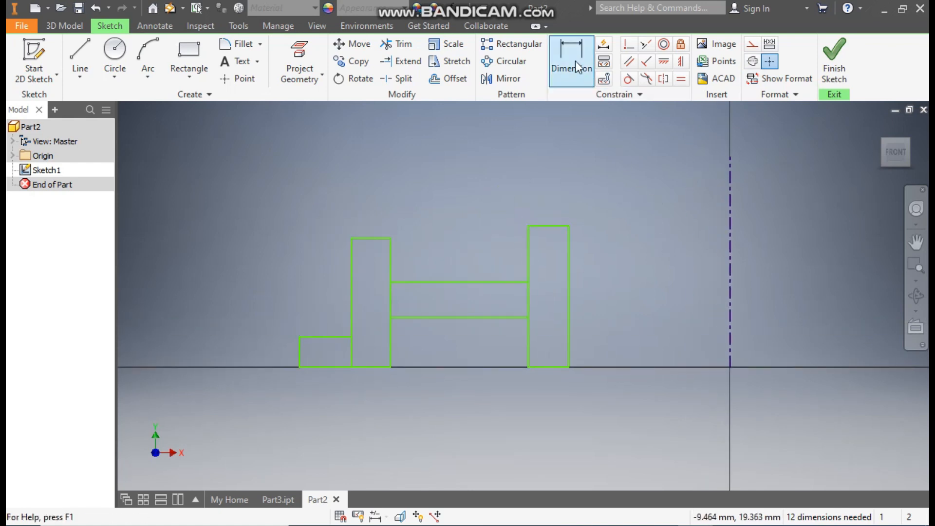
pyautogui.click(566, 49)
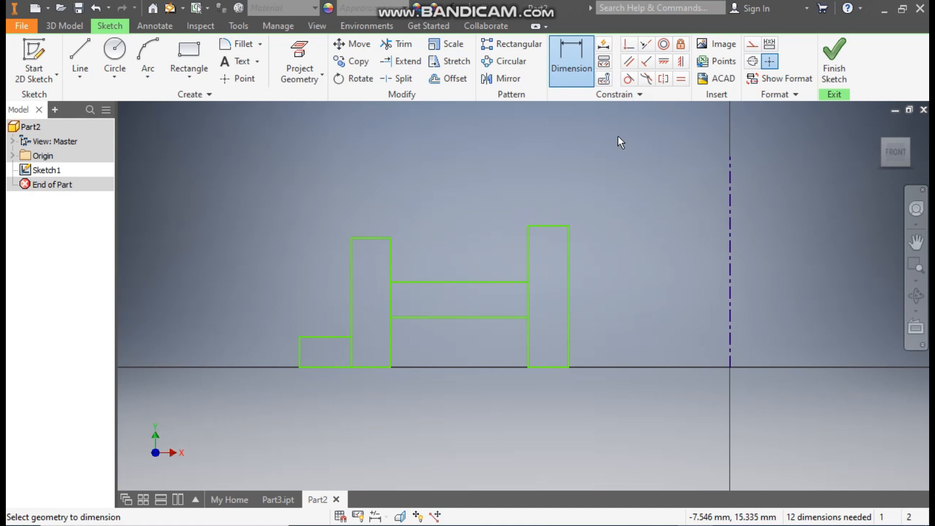
pyautogui.click(569, 275)
pyautogui.click(604, 279)
pyautogui.write('50')
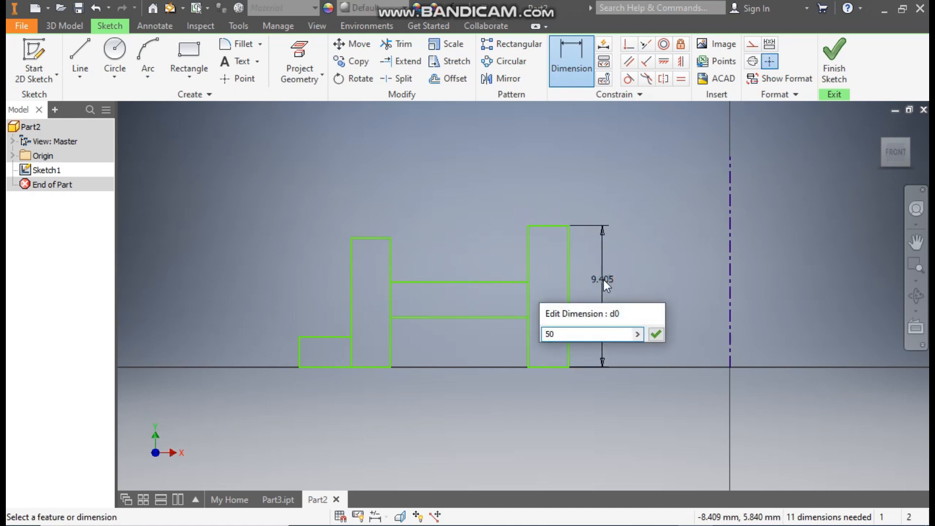
pyautogui.press('Return')
# Step: Add a 68 mm diameter dimension between the innermost rectangle's right edge and the centerline
pyautogui.scroll(6, 607, 281)
pyautogui.scroll(-2, 539, 253)
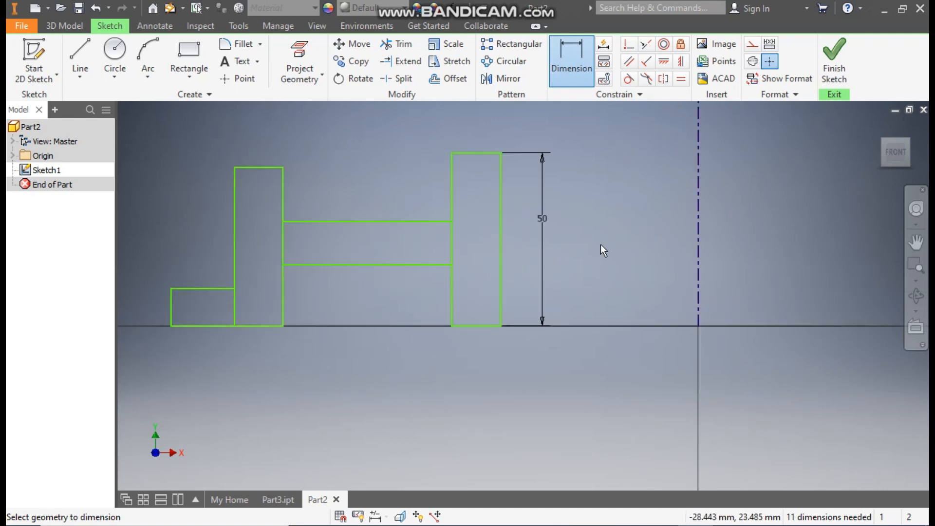
pyautogui.scroll(1, 564, 260)
pyautogui.click(518, 263)
pyautogui.click(656, 276)
pyautogui.click(653, 370)
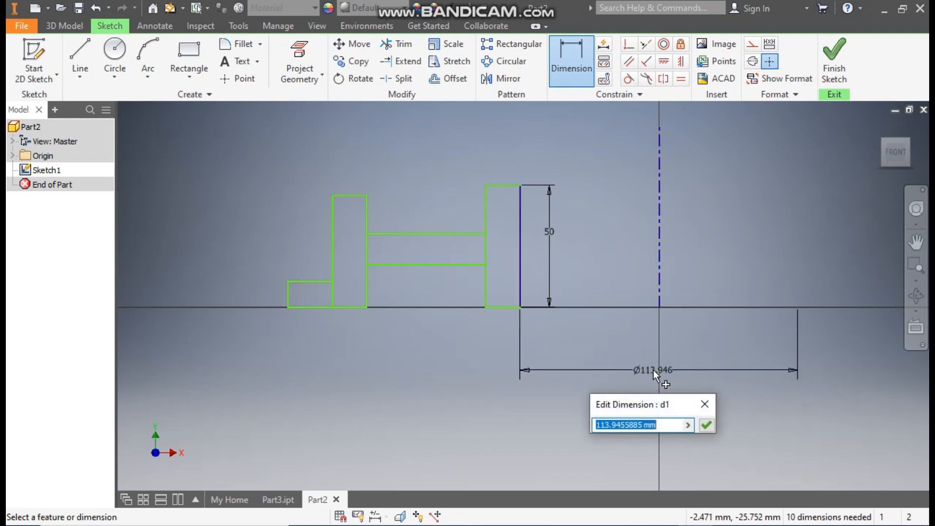
pyautogui.write('68')
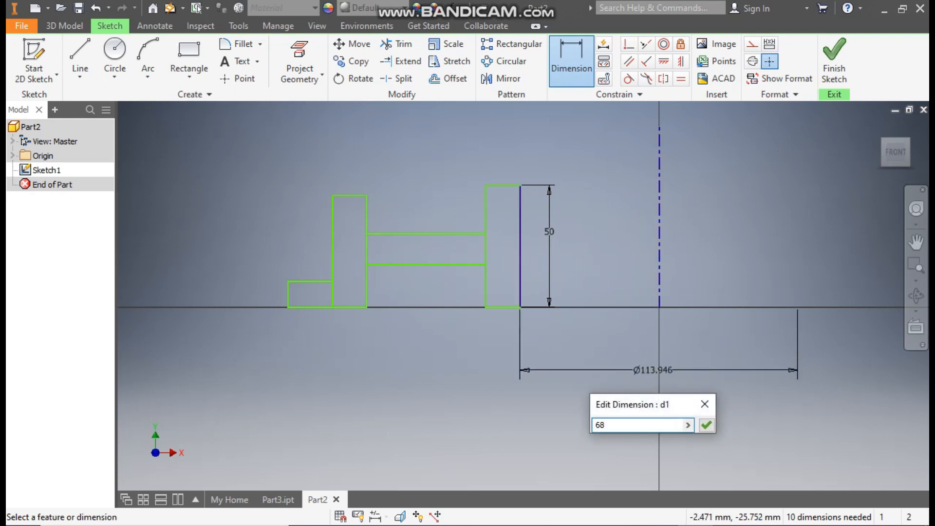
pyautogui.press('Return')
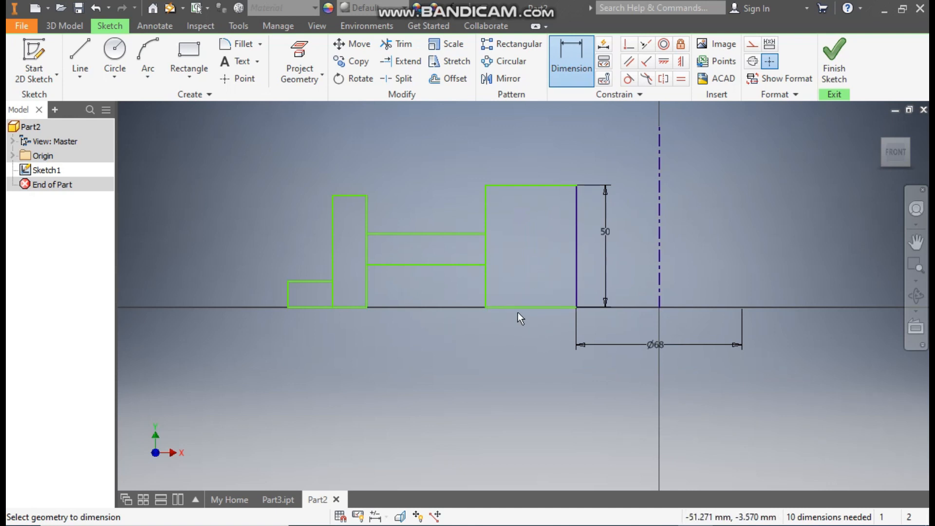
# Step: Add an 80 mm diameter dimension between the innermost rectangle's left edge and the centerline
pyautogui.click(486, 287)
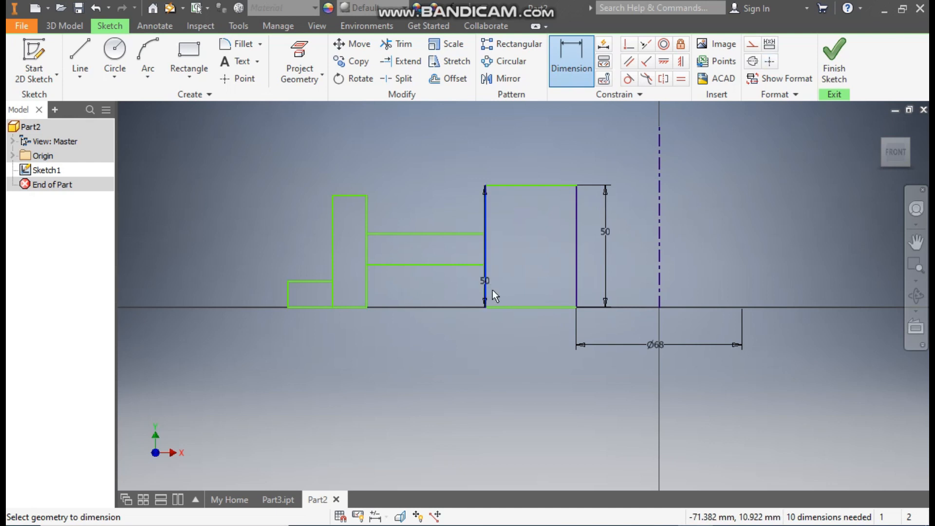
pyautogui.click(659, 263)
pyautogui.click(650, 387)
pyautogui.write('80')
pyautogui.press('Return')
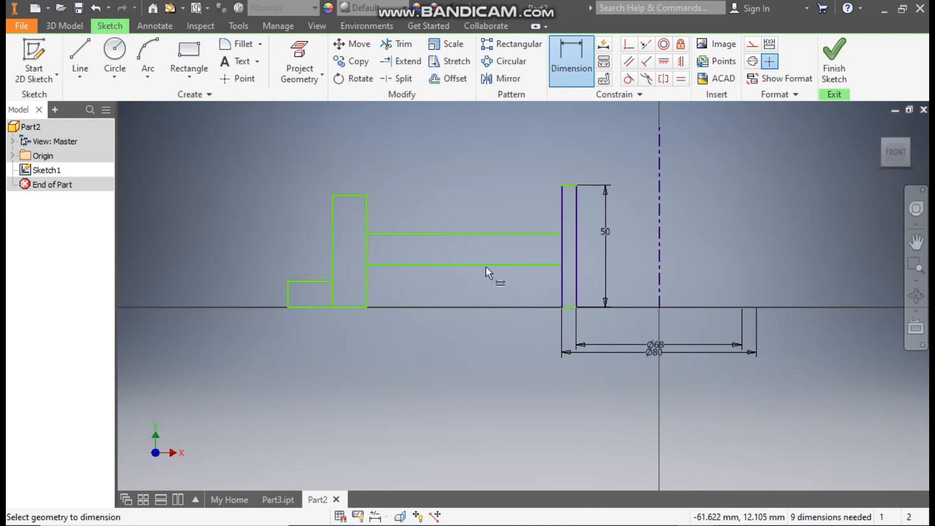
# Step: Add a 132 mm diameter dimension between the outer tall rectangle's right edge and the centerline
pyautogui.click(366, 281)
pyautogui.click(659, 264)
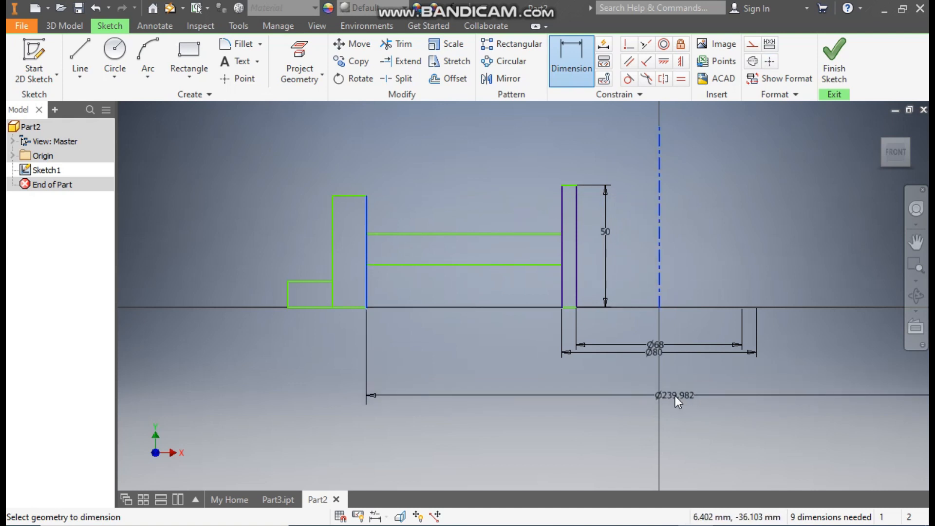
pyautogui.click(728, 394)
pyautogui.write('132')
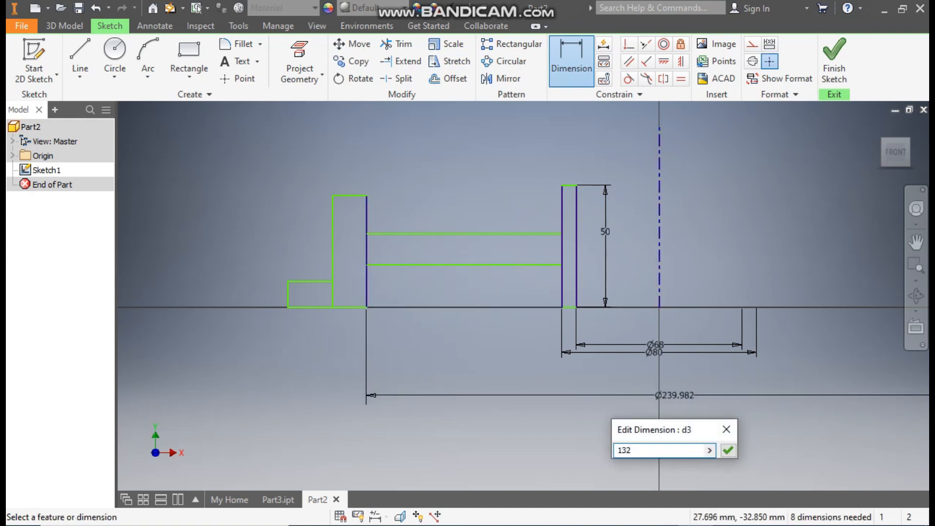
pyautogui.press('Return')
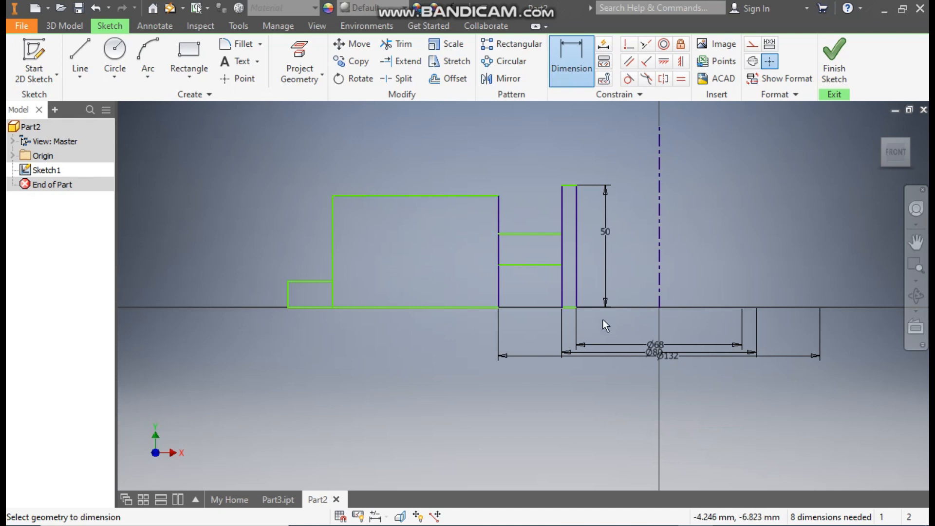
# Step: Add a 144 mm diameter dimension between the outer tall rectangle's left edge and the centerline
pyautogui.click(336, 293)
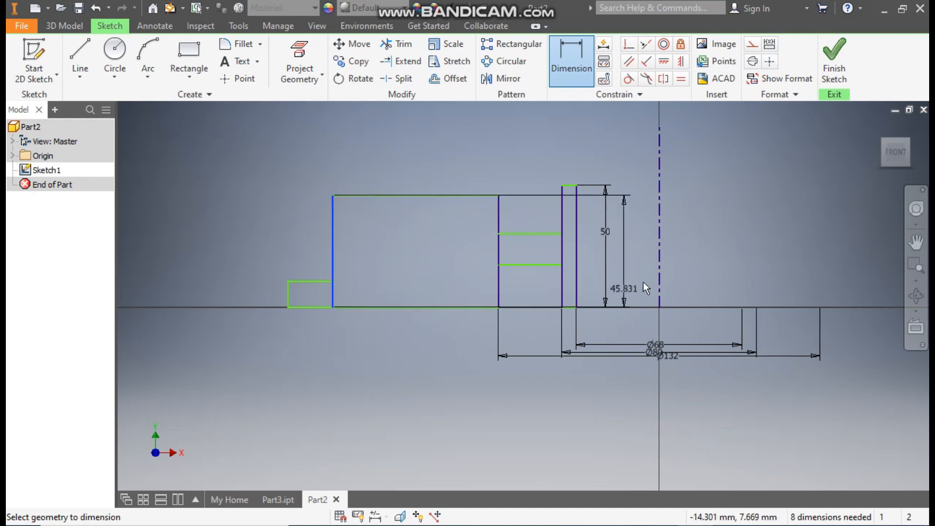
pyautogui.click(660, 271)
pyautogui.click(691, 429)
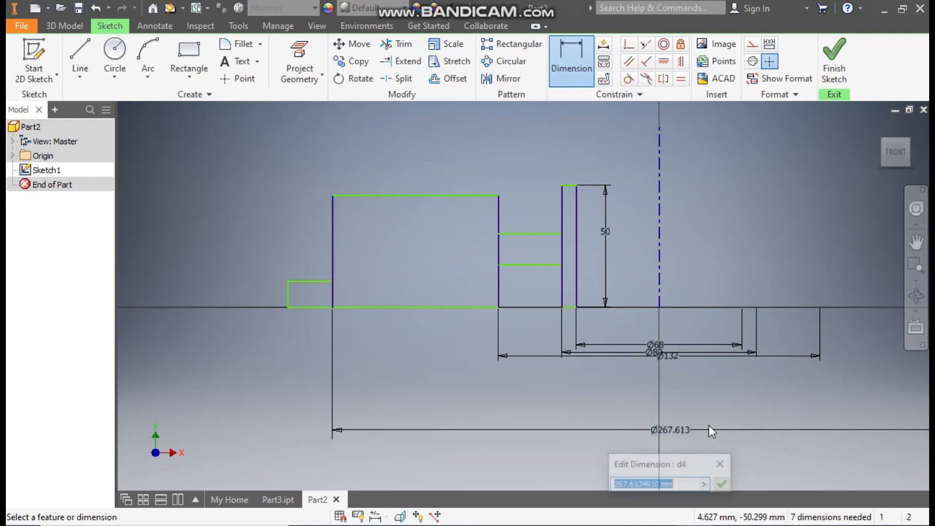
pyautogui.write('144')
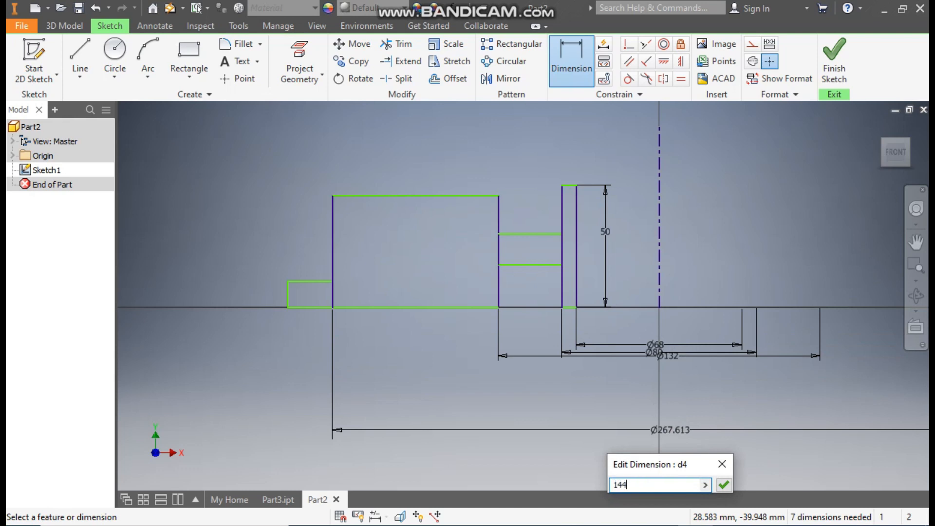
pyautogui.press('Return')
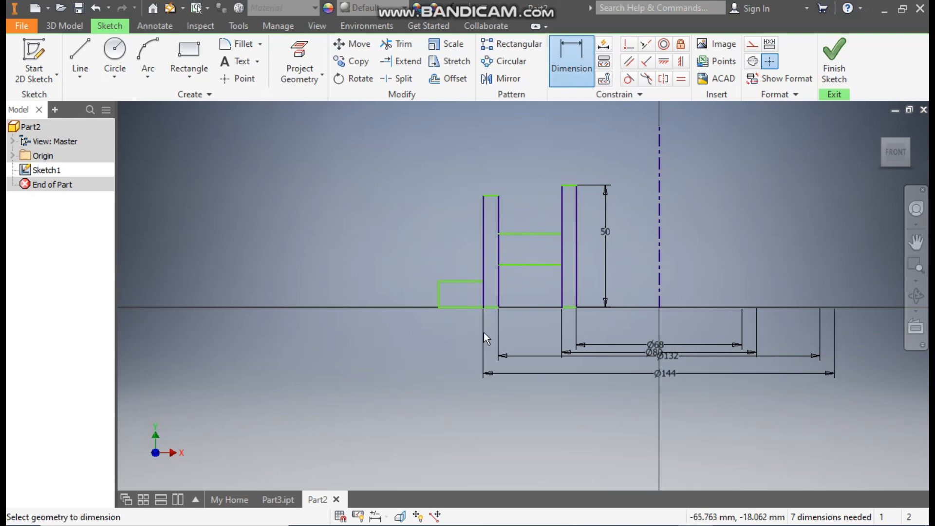
# Step: Add a 166 mm diameter dimension between the short base rectangle's outer edge and the centerline
pyautogui.click(441, 299)
pyautogui.click(659, 280)
pyautogui.click(671, 425)
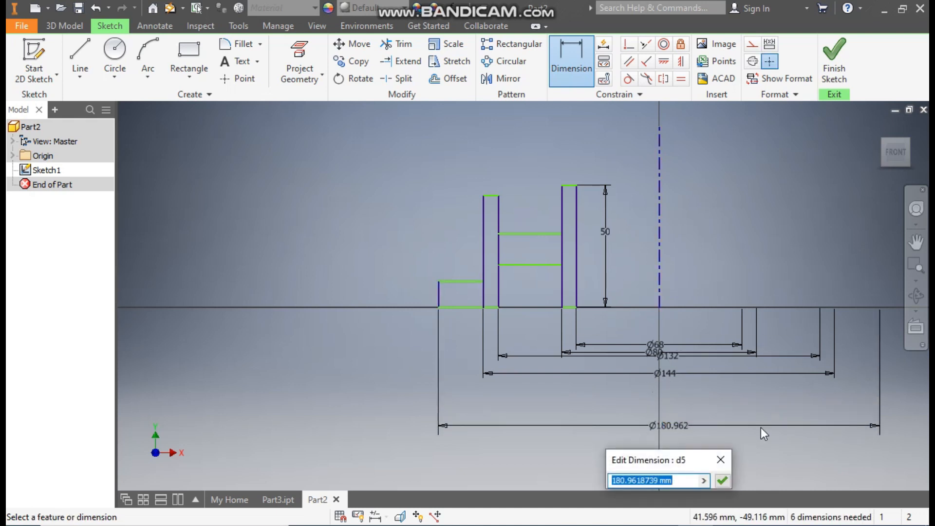
pyautogui.write('166')
pyautogui.press('Return')
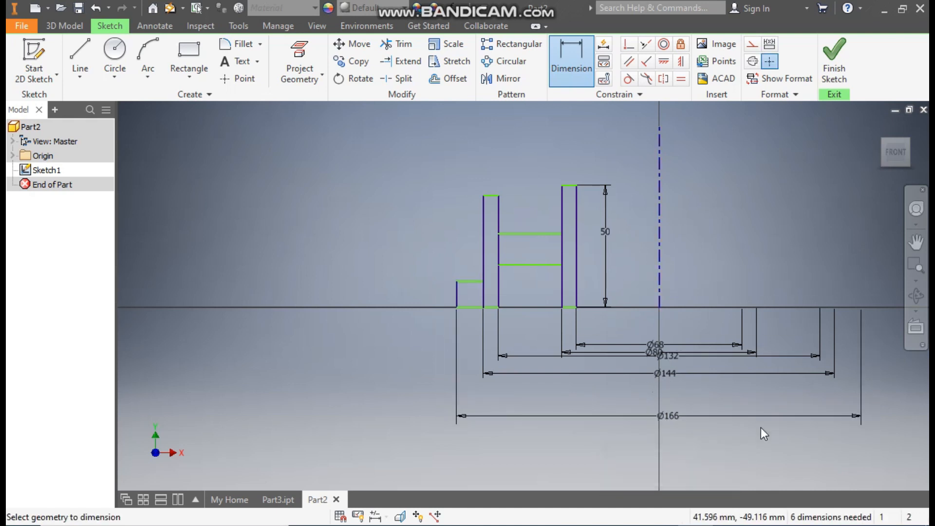
# Step: Space out the 80, 132, 144 and 166 mm diameter dimensions beneath the profile so their labels no longer overlap
pyautogui.press('Escape')
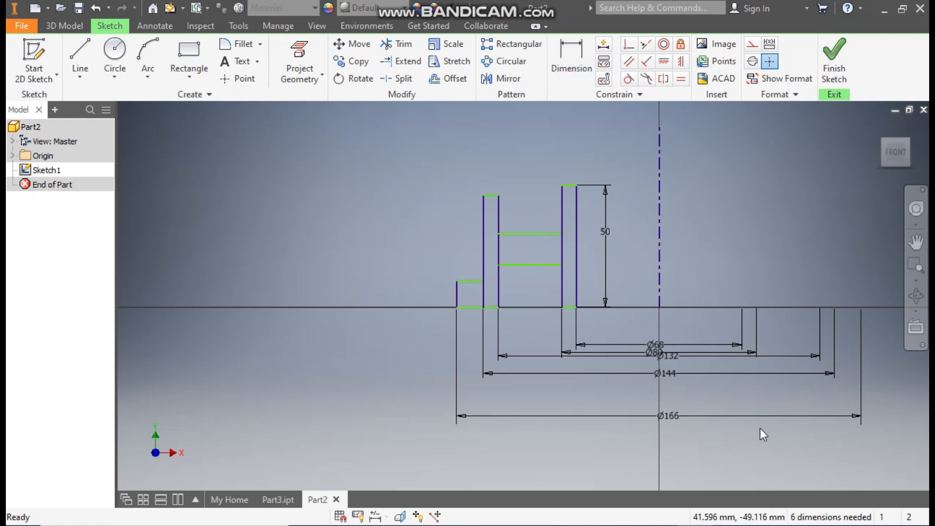
pyautogui.scroll(1, 716, 425)
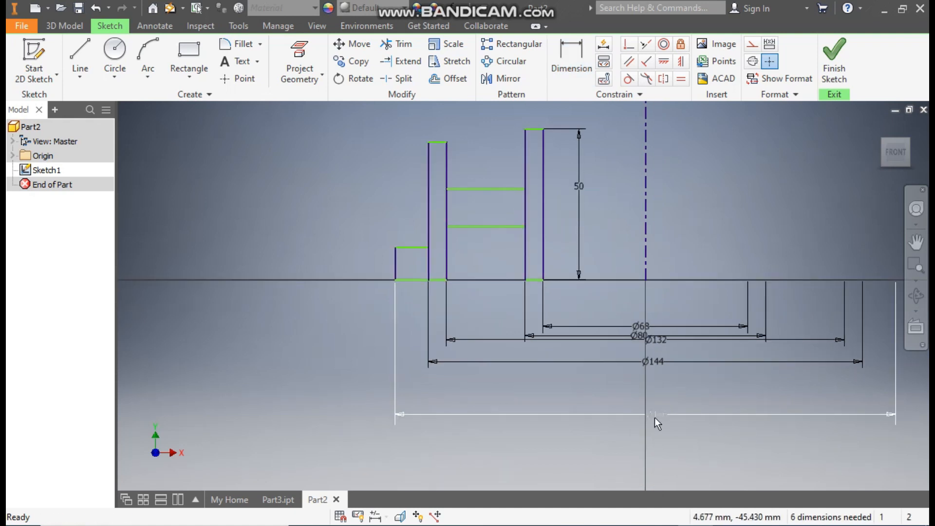
pyautogui.moveTo(664, 417); pyautogui.dragTo(660, 479)
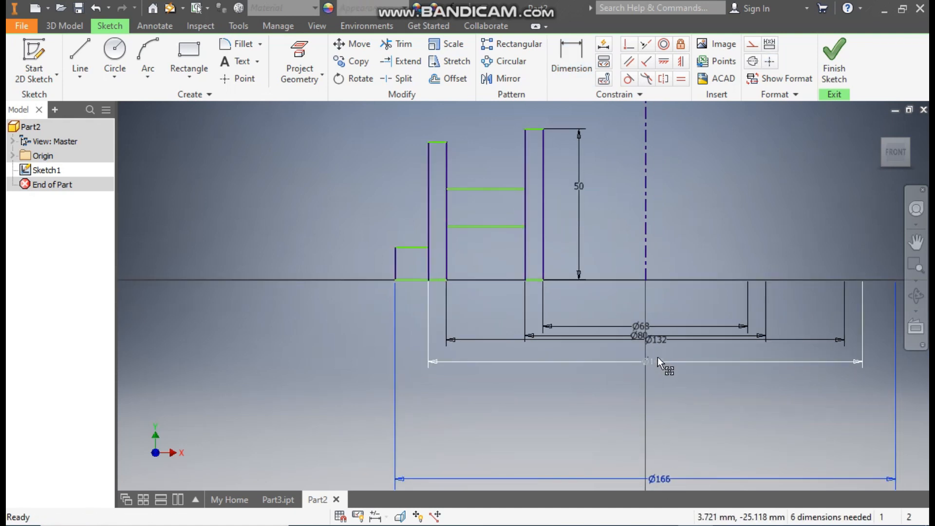
pyautogui.moveTo(656, 363); pyautogui.dragTo(656, 428)
pyautogui.moveTo(657, 343); pyautogui.dragTo(656, 390)
pyautogui.moveTo(647, 340); pyautogui.dragTo(645, 364)
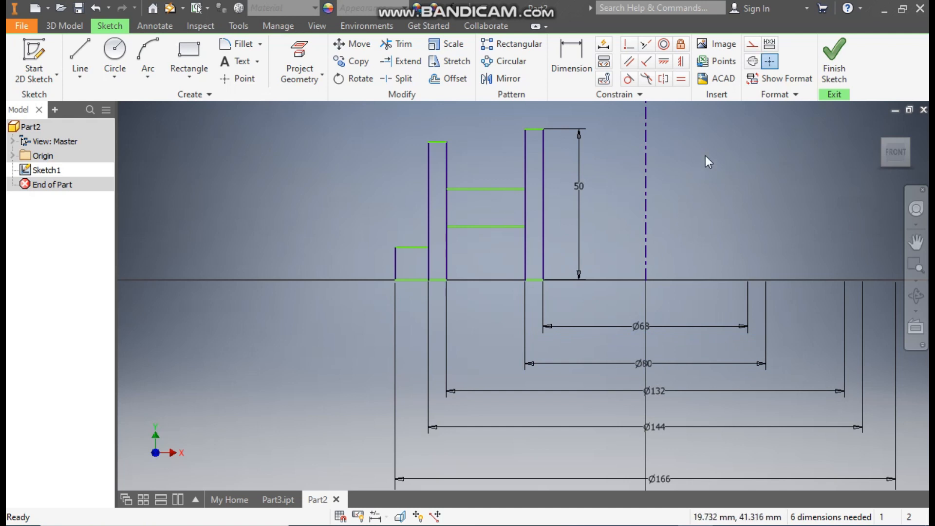
# Step: Add a 22 mm vertical dimension between the connecting web's lower edge and the profile's base line
pyautogui.click(571, 61)
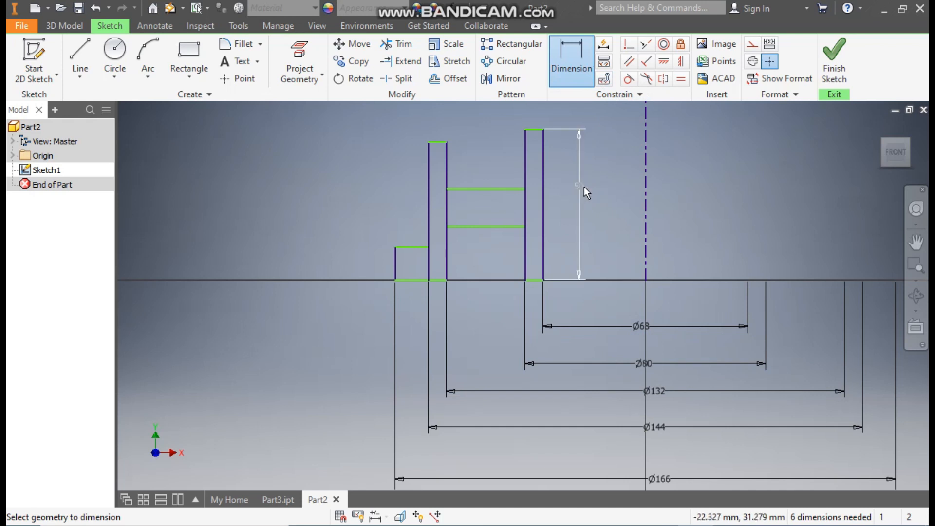
pyautogui.click(492, 227)
pyautogui.click(532, 280)
pyautogui.click(500, 251)
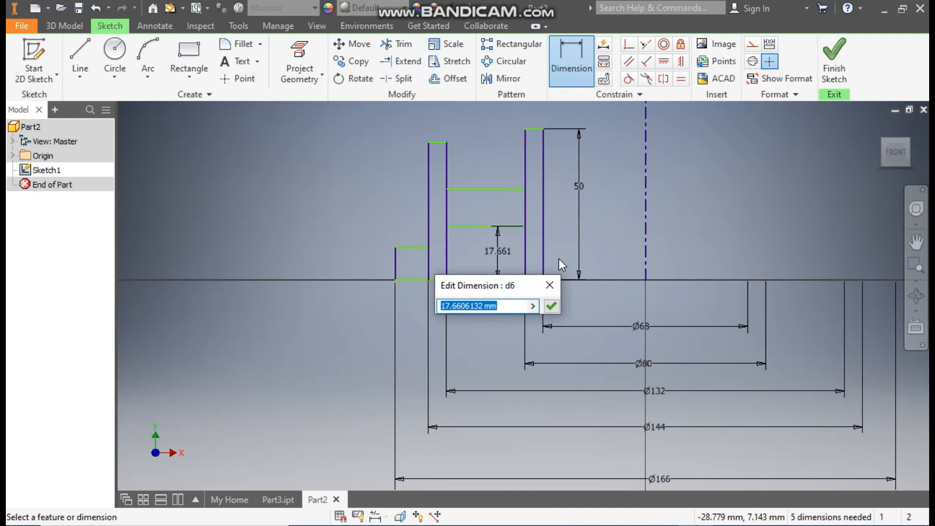
pyautogui.write('22')
pyautogui.press('Return')
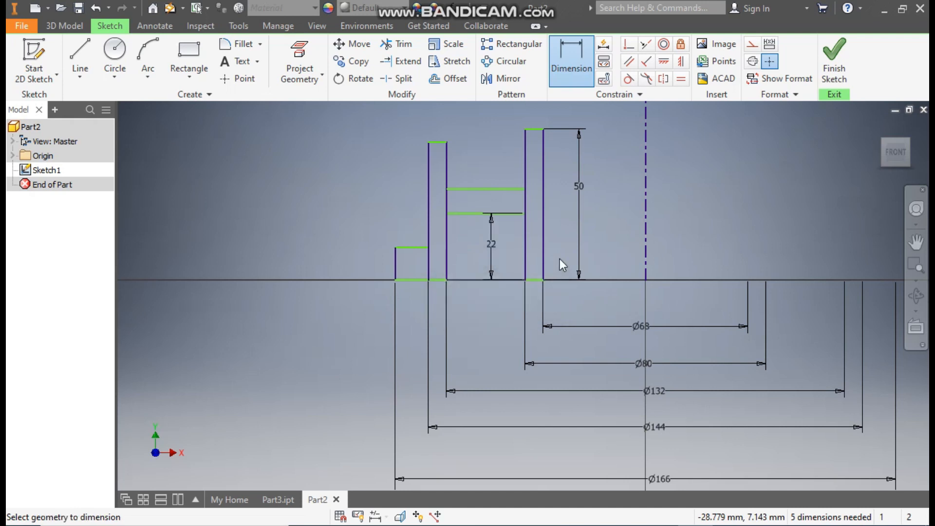
# Step: Dimension the short base rectangle's height as 6 mm along its outer edge
pyautogui.click(395, 263)
pyautogui.click(346, 271)
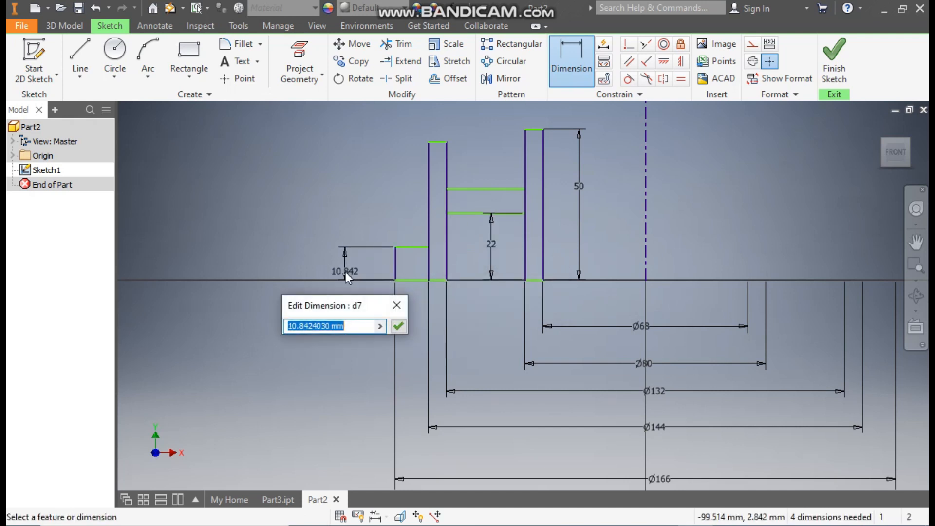
pyautogui.write('6')
pyautogui.press('Return')
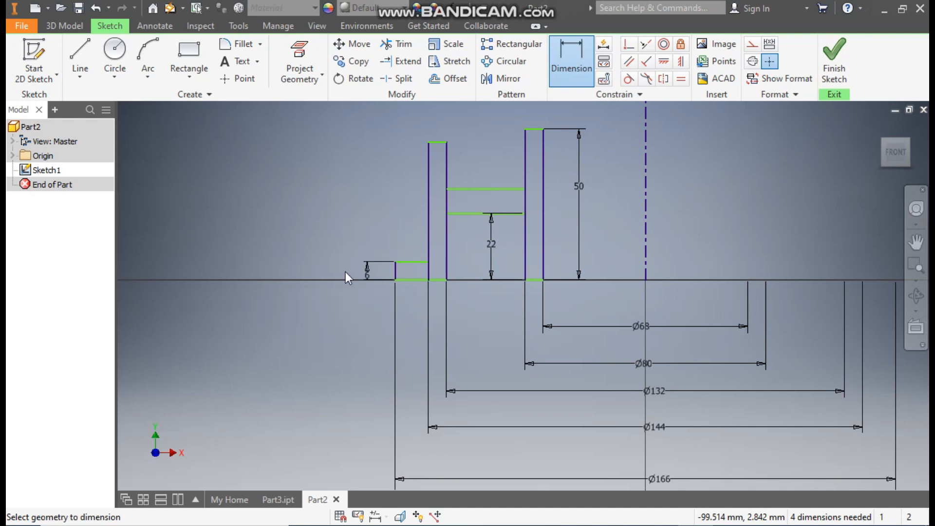
# Step: Add a 35 mm vertical dimension from the outer tall rectangle's top edge to the profile's base line
pyautogui.click(440, 142)
pyautogui.click(419, 280)
pyautogui.click(318, 220)
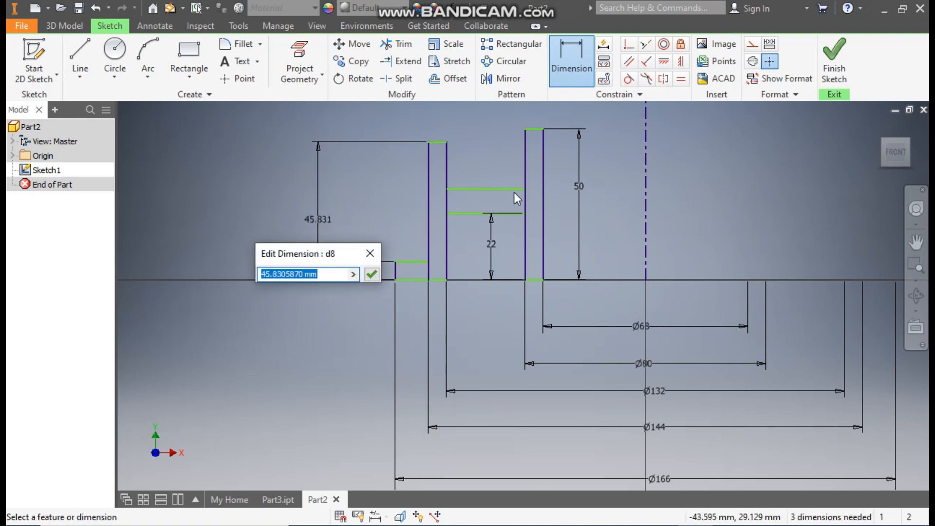
pyautogui.write('35')
pyautogui.press('Return')
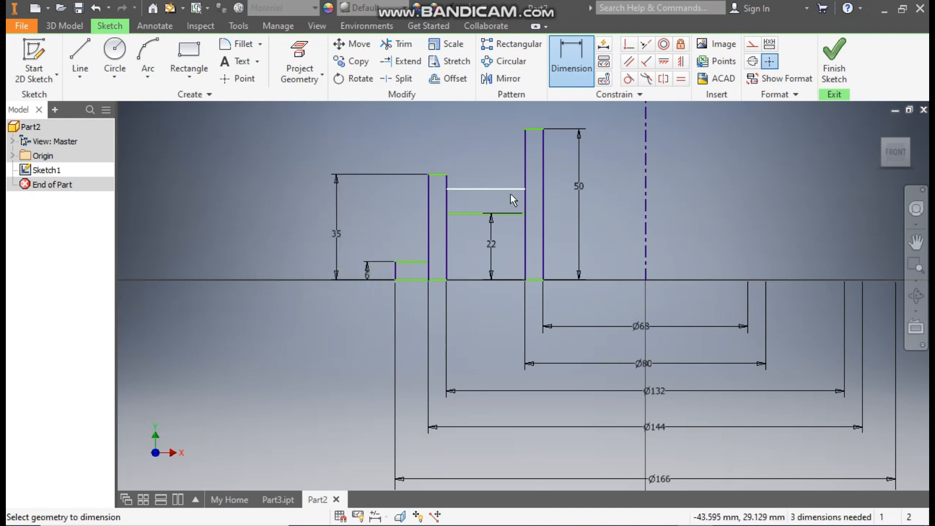
# Step: Dimension the connecting web's thickness between the two tall rectangles as 6 mm
pyautogui.click(487, 212)
pyautogui.click(479, 189)
pyautogui.click(474, 202)
pyautogui.write('6')
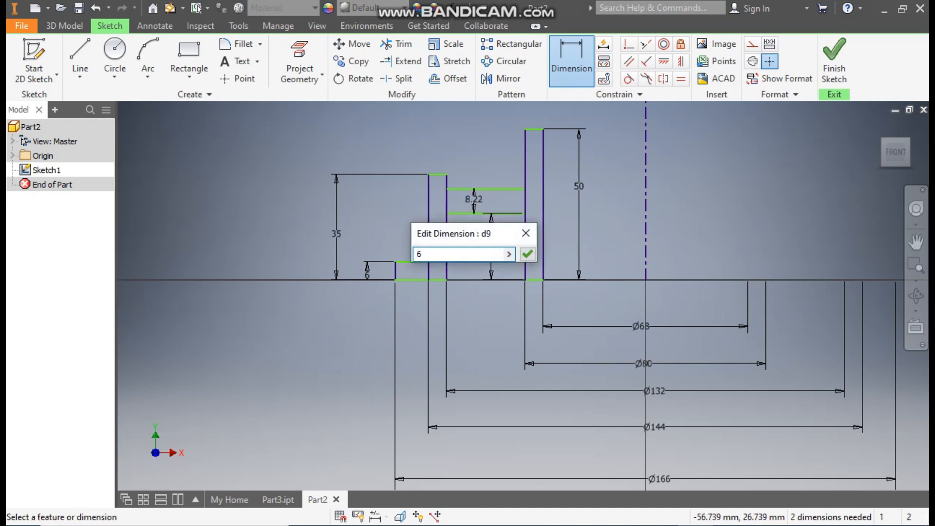
pyautogui.press('Return')
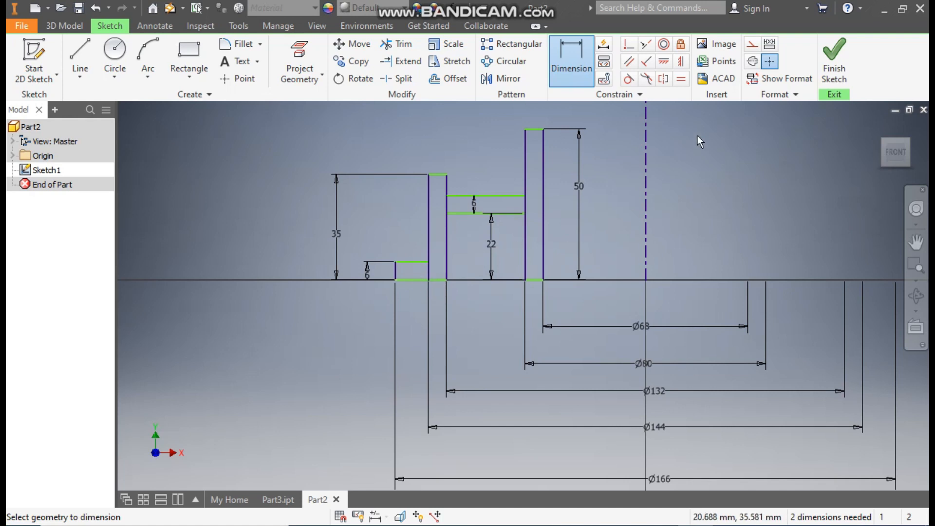
# Step: Apply a horizontal constraint between the centerline's lower endpoint and the inner tall rectangle's lower corner nearest it
pyautogui.click(664, 63)
pyautogui.click(646, 280)
pyautogui.click(543, 281)
pyautogui.press('Escape')
pyautogui.press('d')
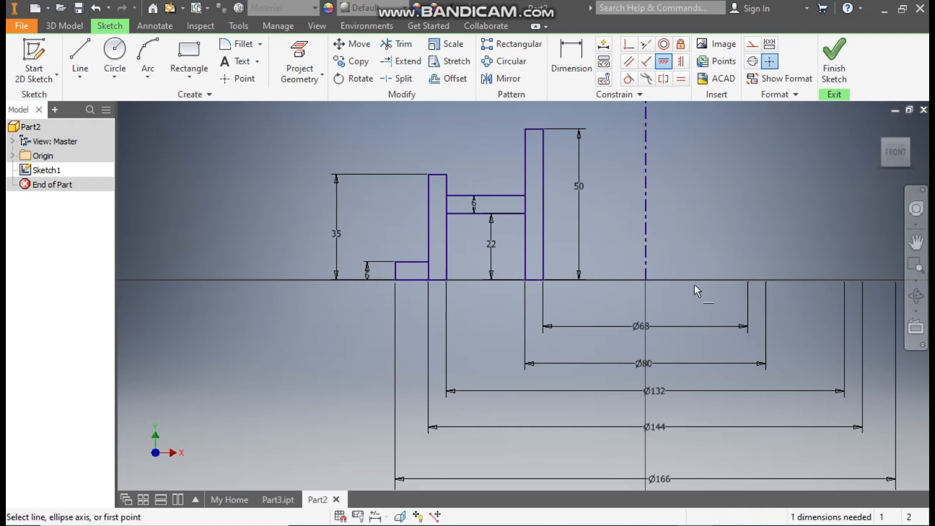
pyautogui.scroll(2, 674, 263)
pyautogui.moveTo(674, 263); pyautogui.dragTo(628, 286, button='middle')
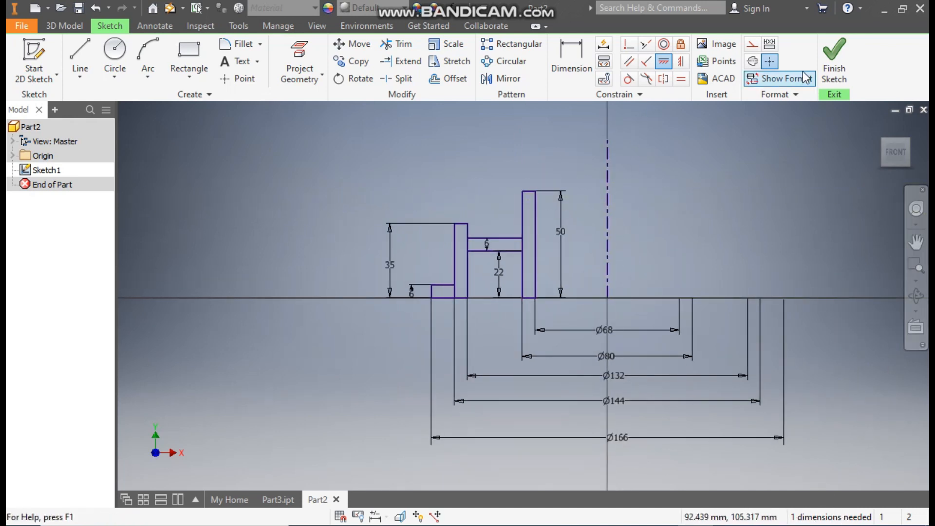
# Step: Finish the sketch and revolve all the cross-section profiles about the centerline with full extents as a new solid
pyautogui.click(834, 60)
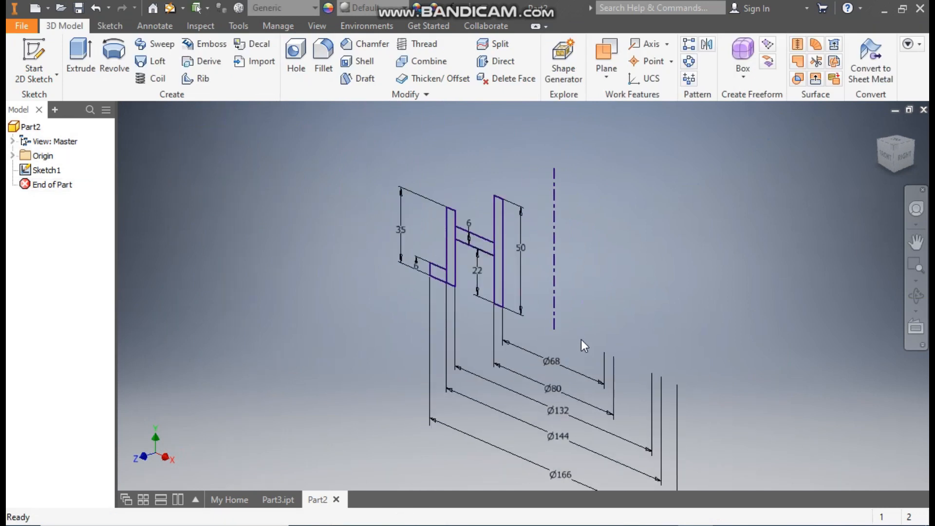
pyautogui.click(115, 56)
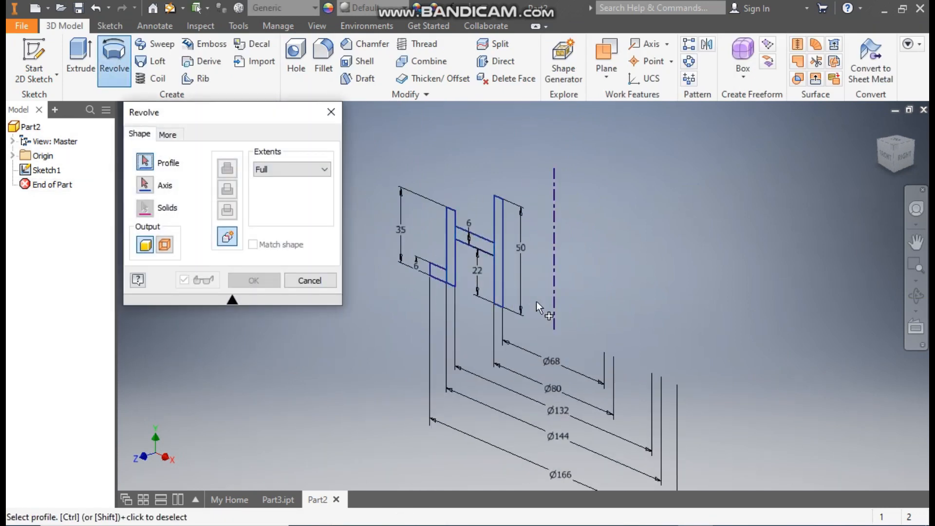
pyautogui.moveTo(521, 164)
pyautogui.mouseDown()
pyautogui.moveTo(473, 256)
pyautogui.moveTo(400, 326)
pyautogui.mouseUp()
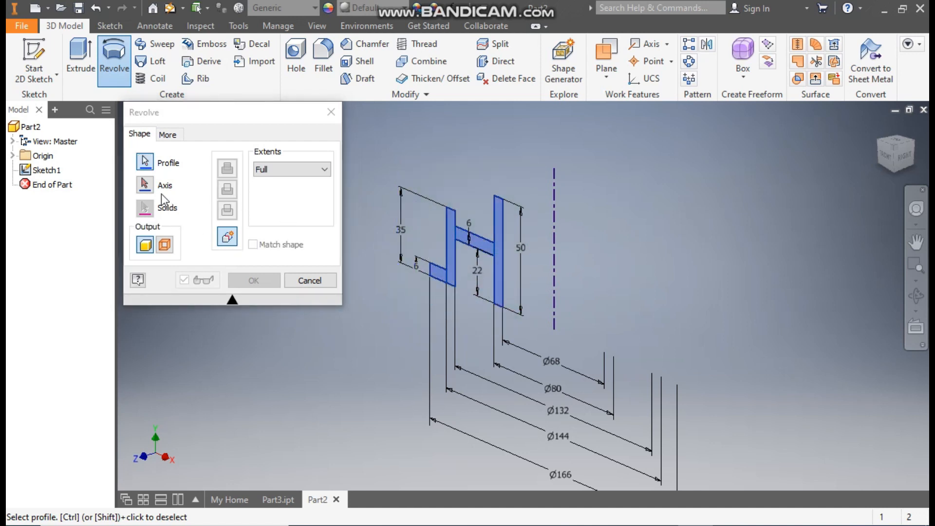
pyautogui.click(146, 186)
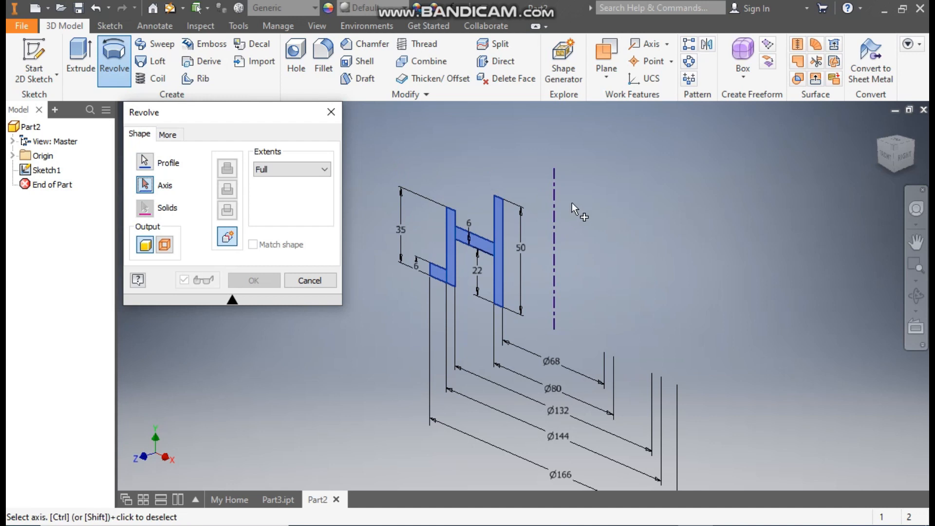
pyautogui.click(554, 231)
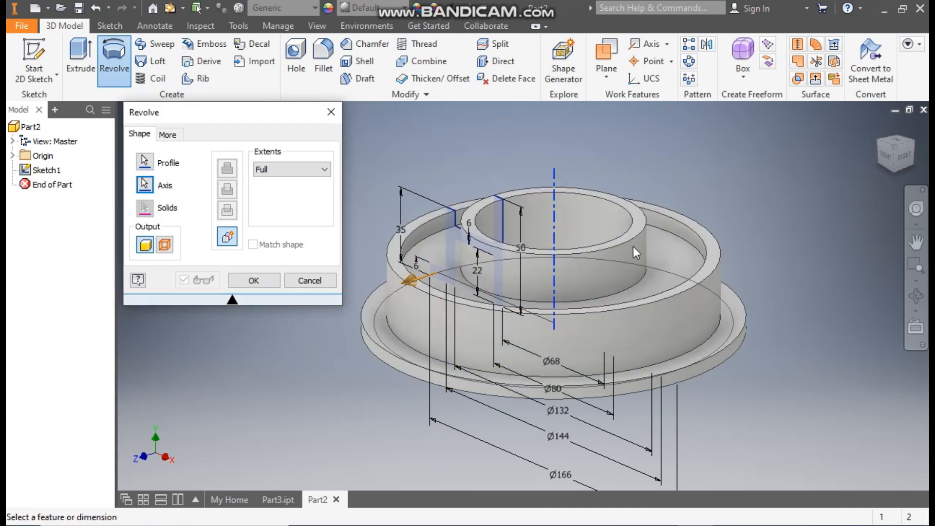
pyautogui.click(259, 283)
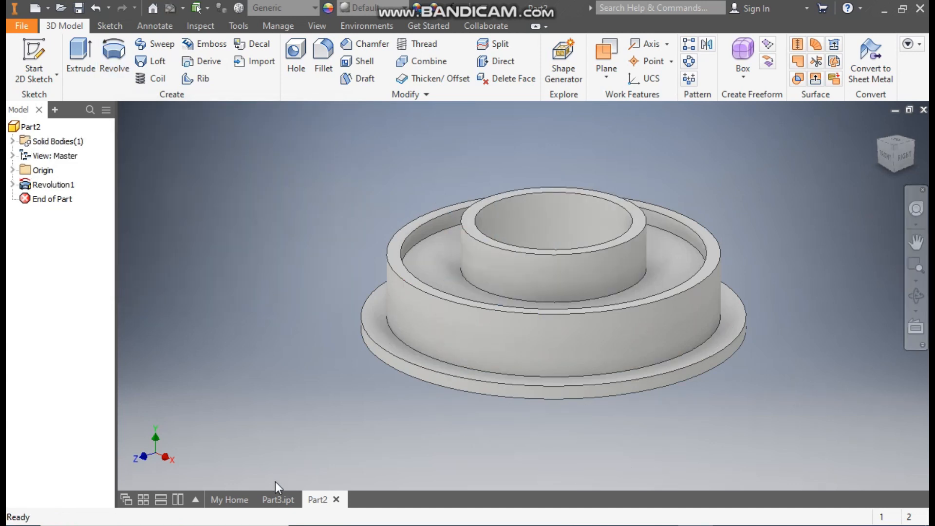
# Step: Check the finished housing in Part3.ipt and start a new sketch on the base flange's upper face in Part2
pyautogui.click(278, 500)
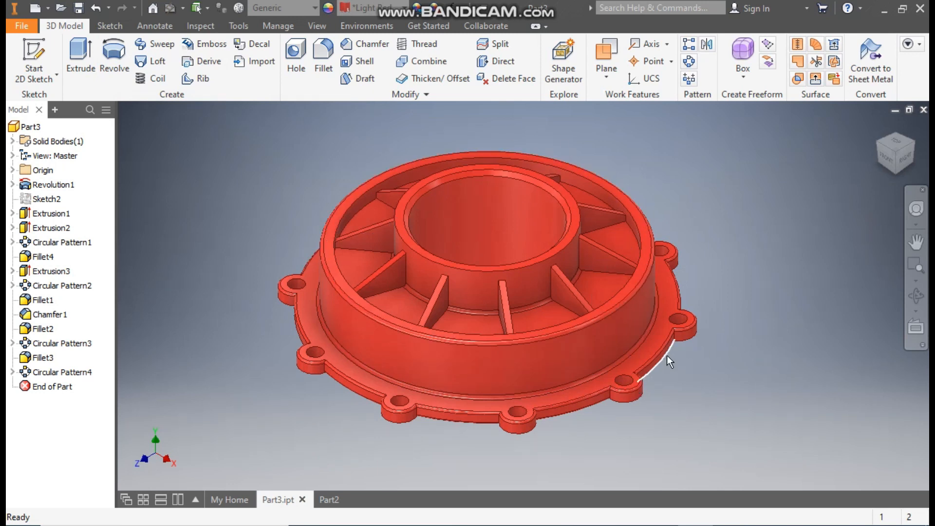
pyautogui.click(335, 500)
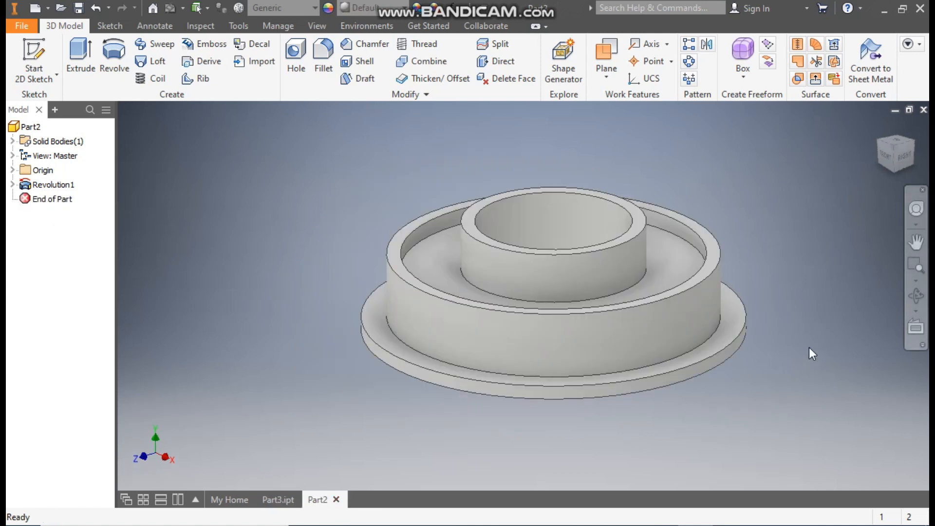
pyautogui.click(735, 314)
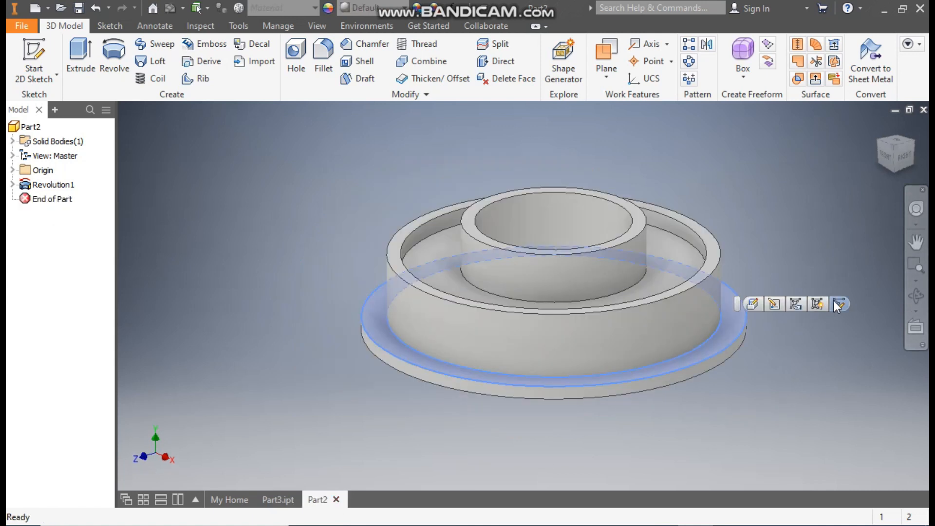
pyautogui.click(832, 301)
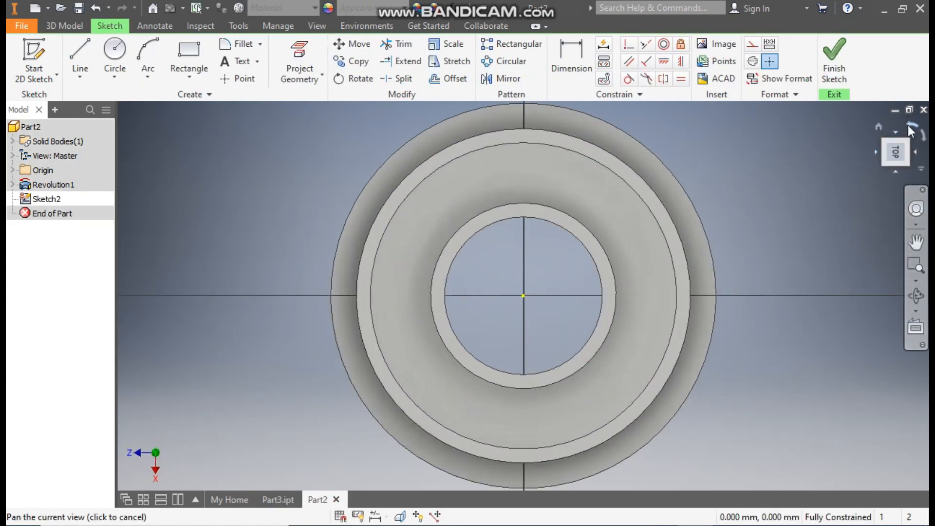
# Step: Sketch a circle about 15 mm in diameter centered on the flange's outer edge near the horizontal axis
pyautogui.click(116, 53)
pyautogui.scroll(-3, 669, 311)
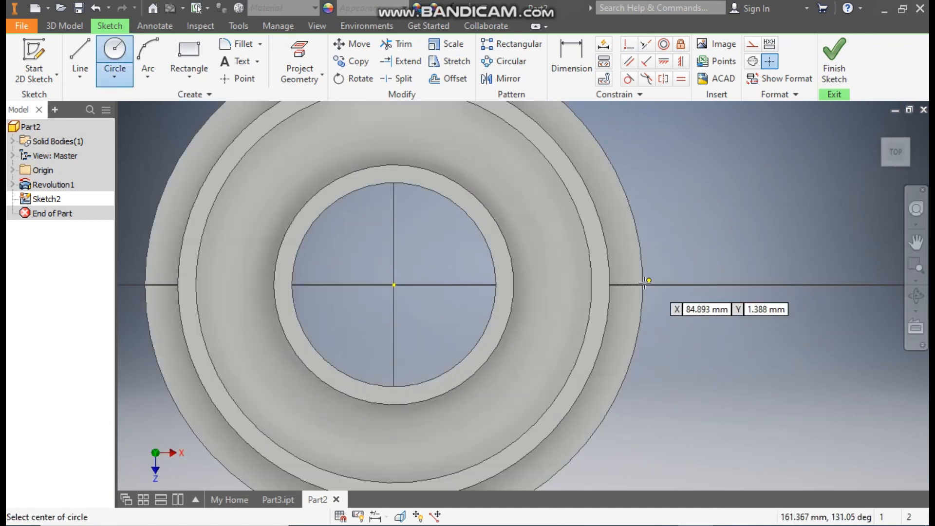
pyautogui.click(642, 285)
pyautogui.click(661, 299)
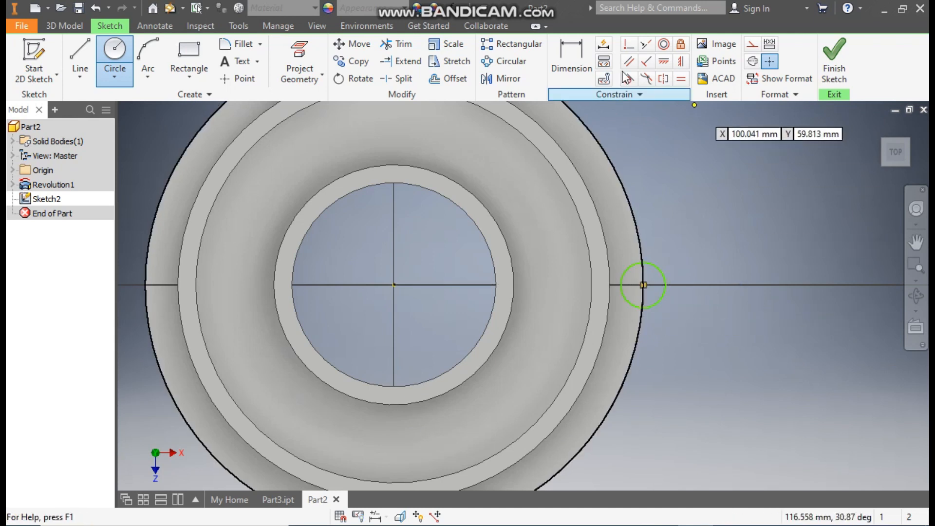
# Step: Set the small lug circle's diameter to 16 mm
pyautogui.click(579, 60)
pyautogui.click(656, 272)
pyautogui.click(677, 225)
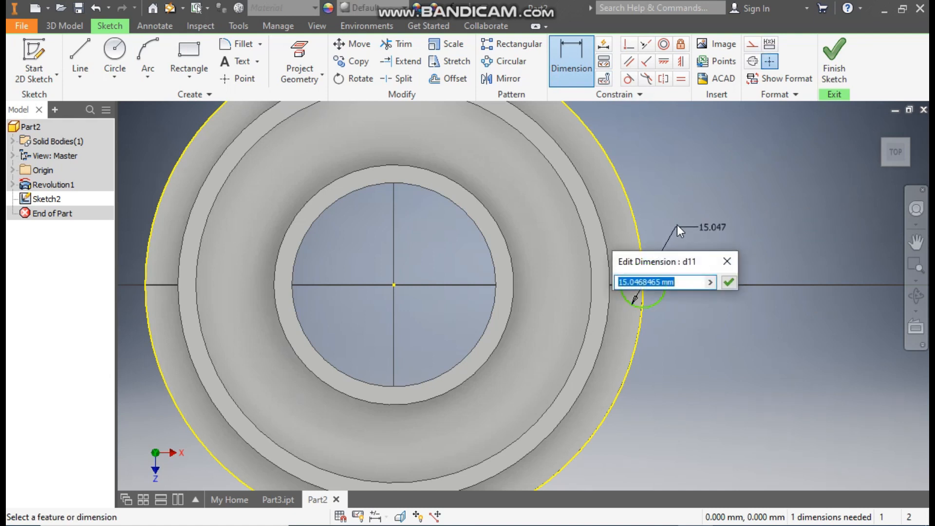
pyautogui.write('16')
pyautogui.press('Return')
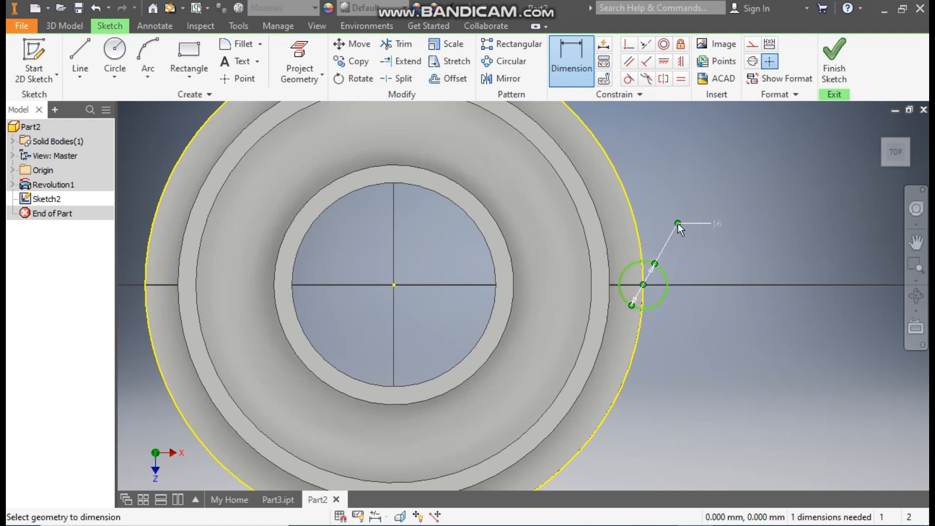
# Step: Constrain the lug circle's center horizontally to the sketch origin and convert the projected outer flange edge to construction geometry
pyautogui.click(666, 60)
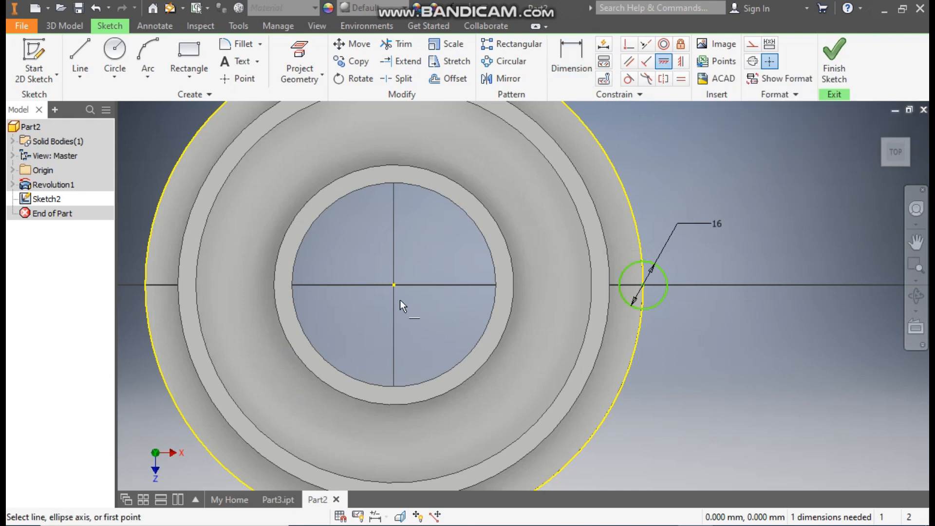
pyautogui.click(393, 285)
pyautogui.click(642, 287)
pyautogui.scroll(-3, 702, 265)
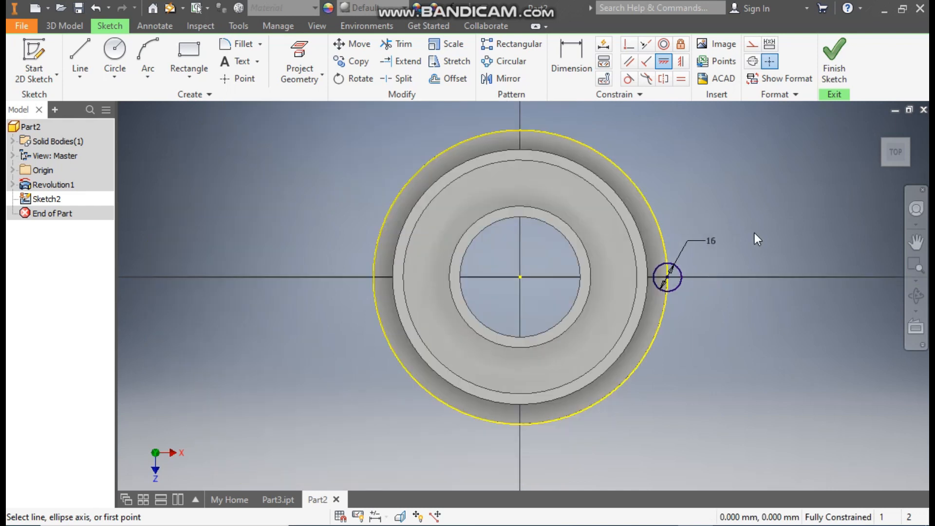
pyautogui.press('Escape')
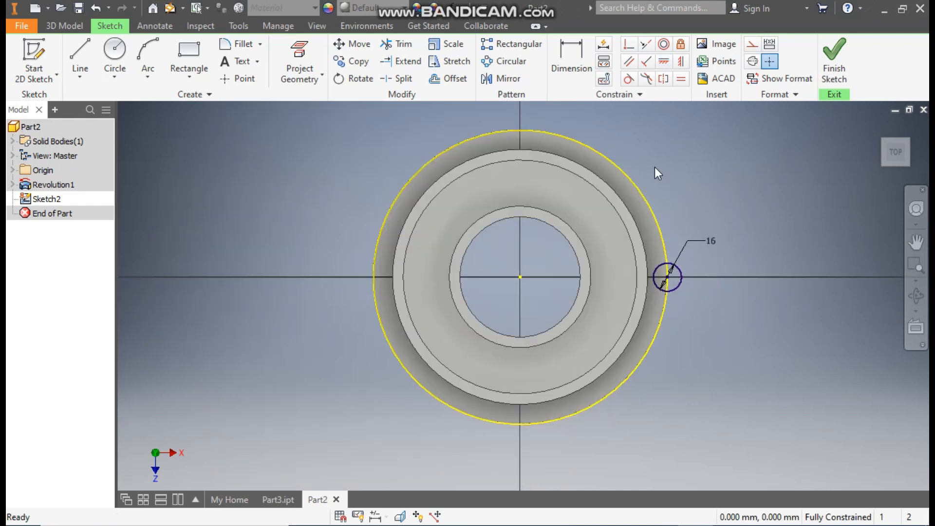
pyautogui.click(624, 170)
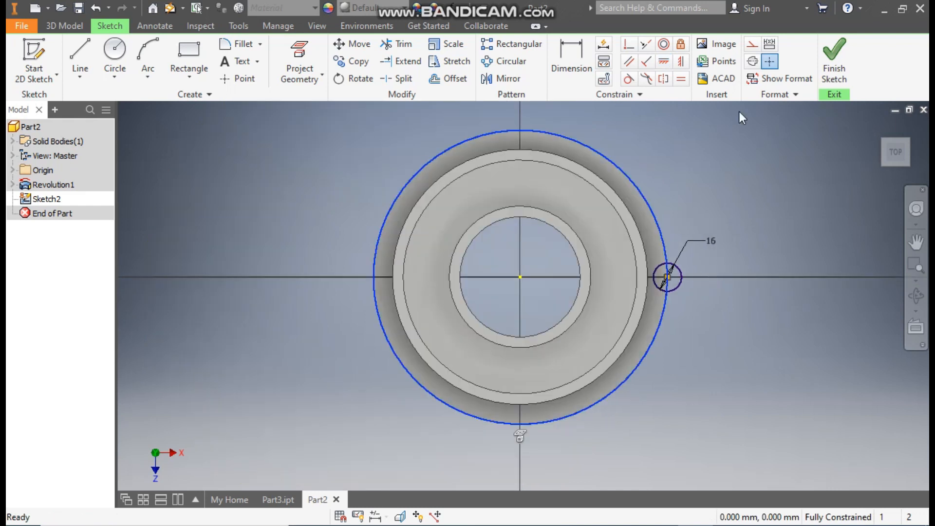
pyautogui.click(753, 45)
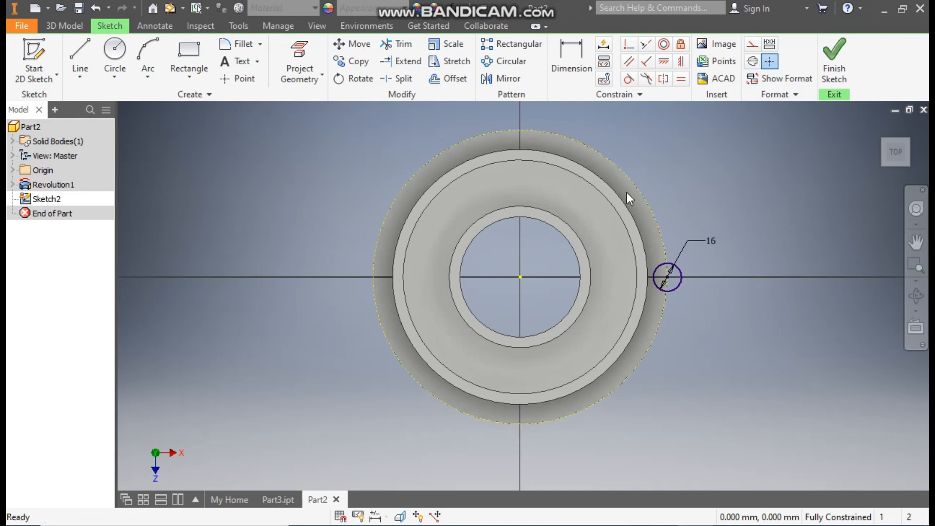
# Step: Extrude the 16 mm lug circle 6 mm downward from the flange's upper face and join it to the housing
pyautogui.click(73, 26)
pyautogui.click(78, 51)
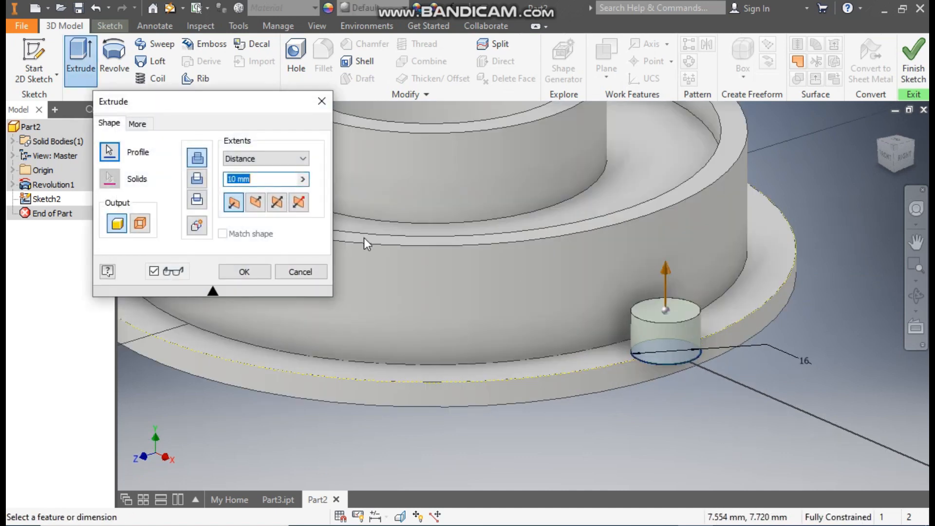
pyautogui.click(255, 204)
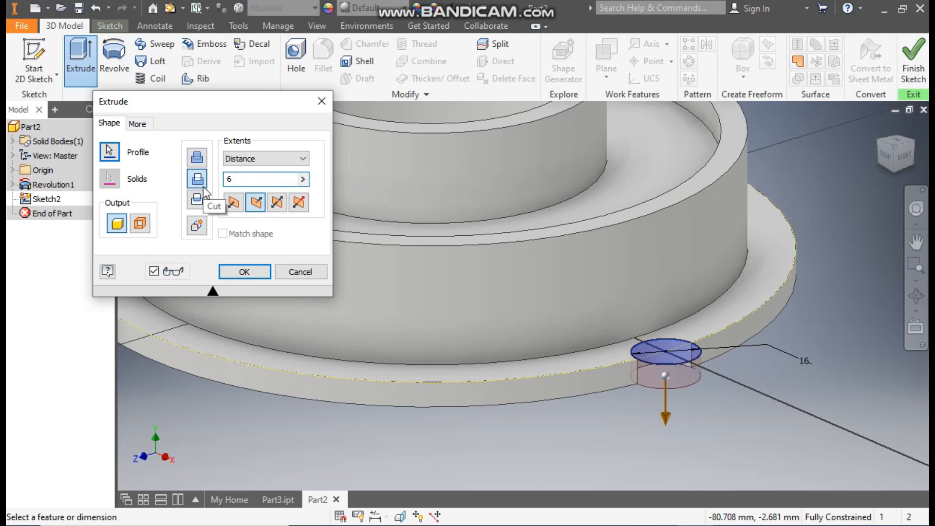
pyautogui.click(198, 158)
pyautogui.scroll(-2, 697, 387)
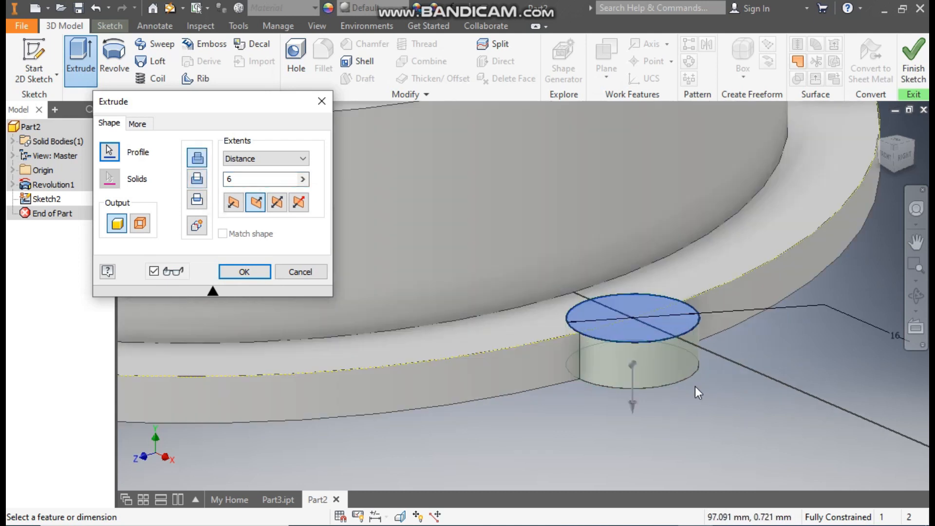
pyautogui.click(244, 271)
pyautogui.scroll(5, 730, 335)
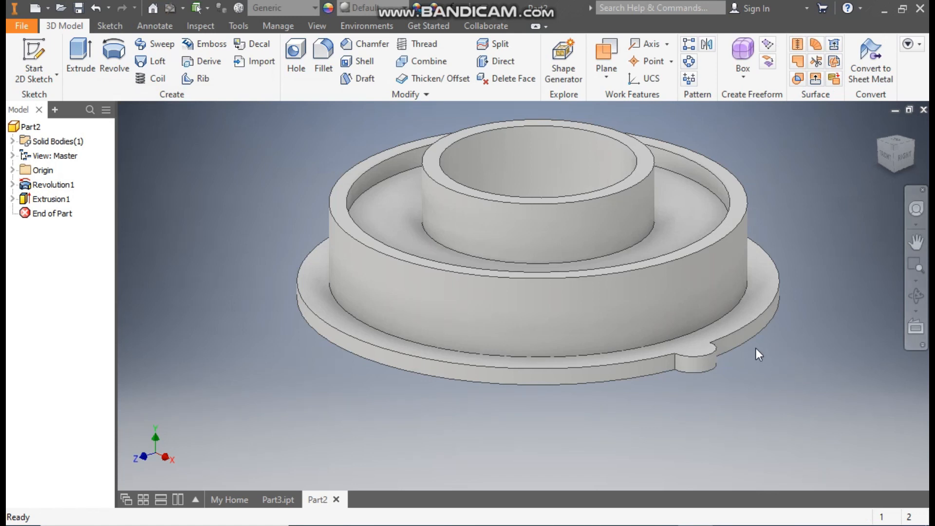
# Step: Sketch an 8 mm diameter circle on the lug's upper face, centered on the lug
pyautogui.click(696, 346)
pyautogui.click(805, 337)
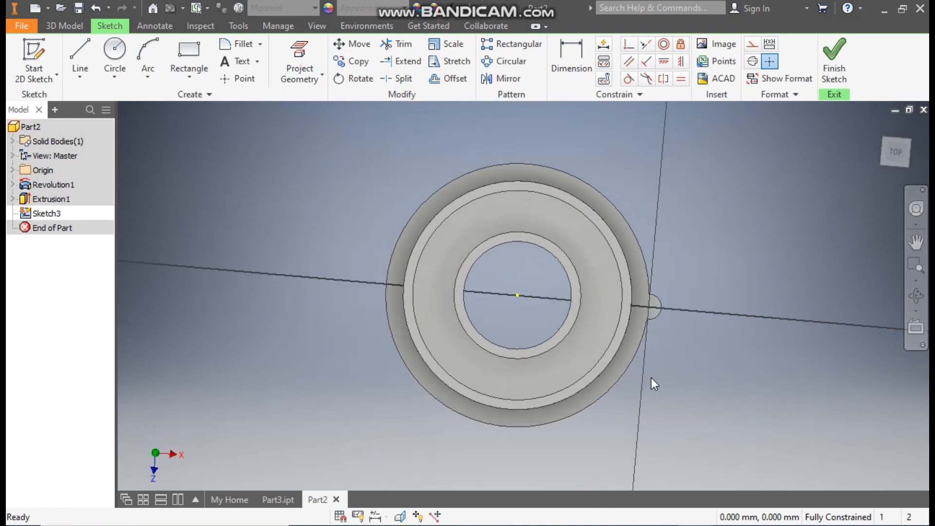
pyautogui.scroll(5, 677, 299)
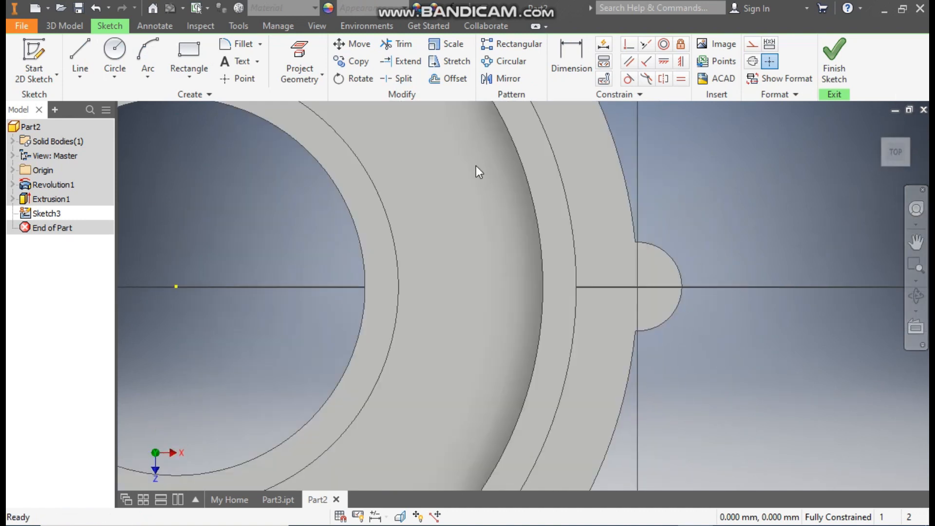
pyautogui.click(117, 49)
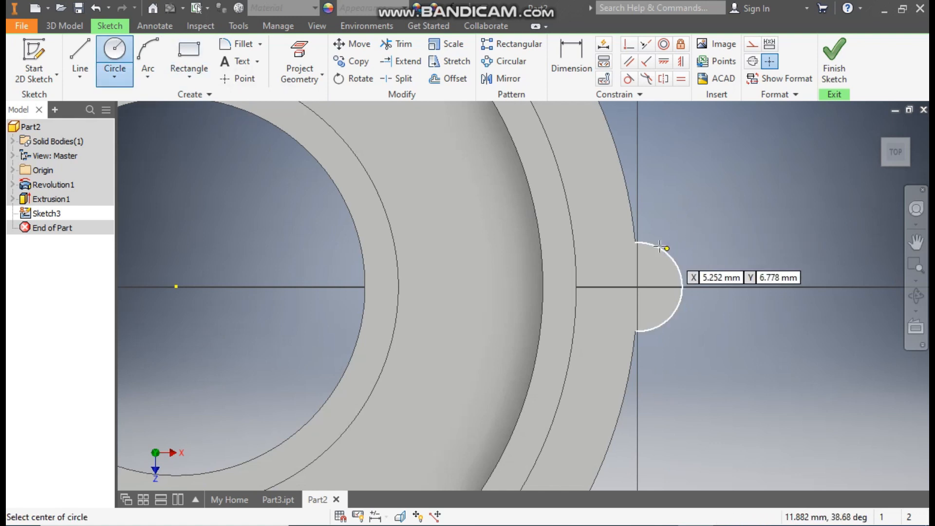
pyautogui.click(637, 286)
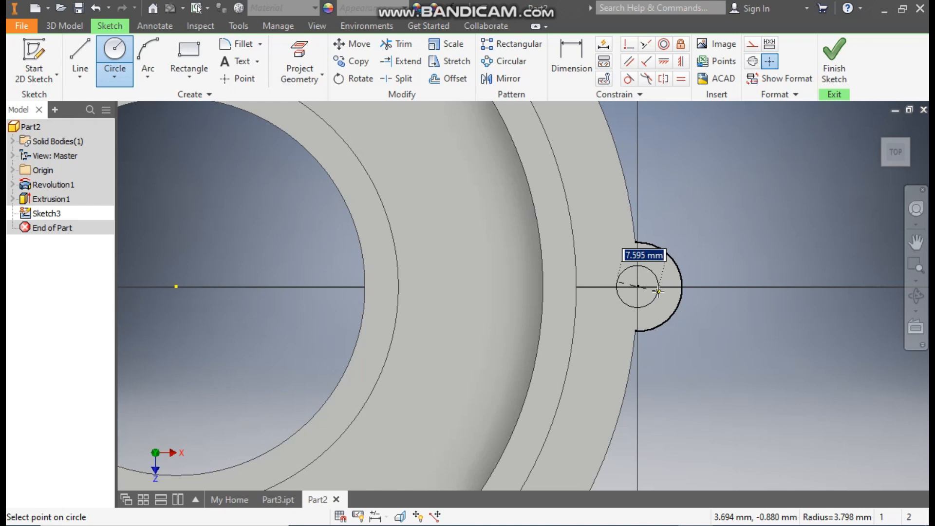
pyautogui.write('8')
pyautogui.press('Return')
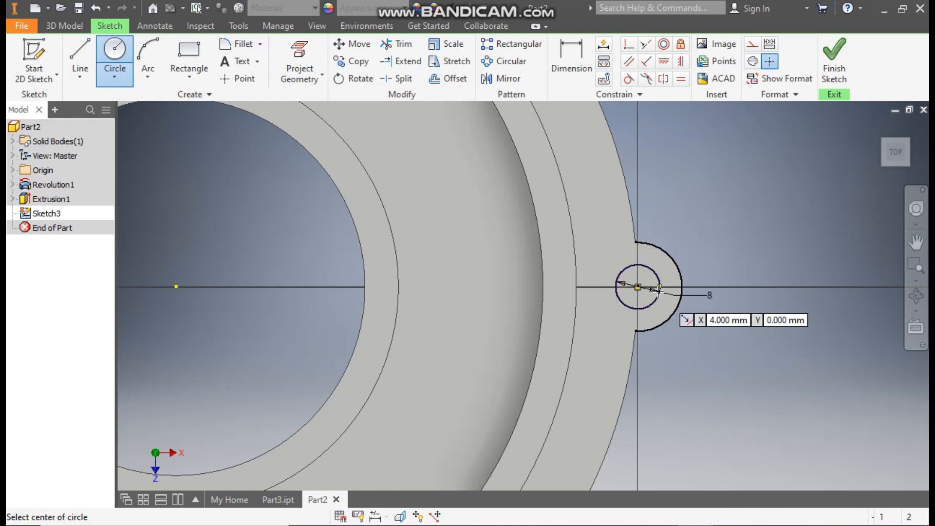
# Step: Cut the 8 mm circle downward through the lug with an extrusion distance of 23.75 mm
pyautogui.click(834, 57)
pyautogui.click(70, 53)
pyautogui.scroll(-5, 701, 361)
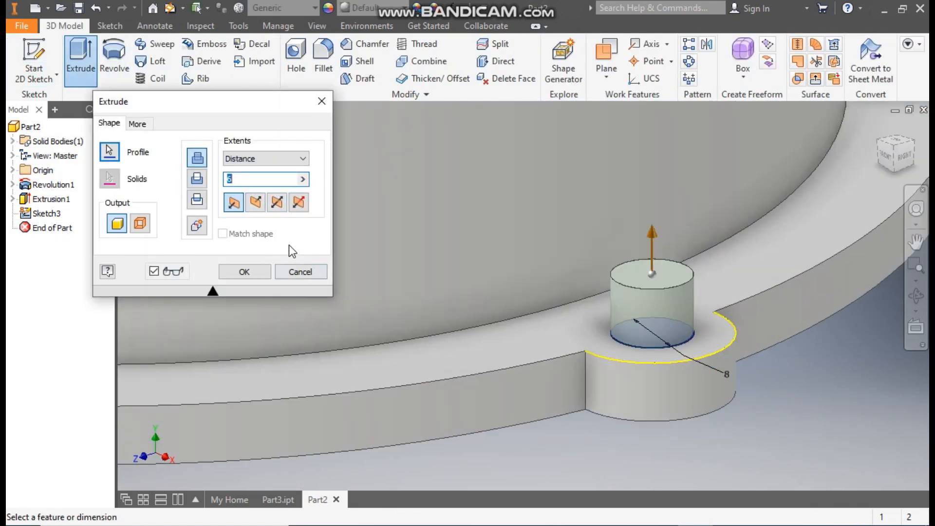
pyautogui.click(259, 203)
pyautogui.scroll(5, 788, 323)
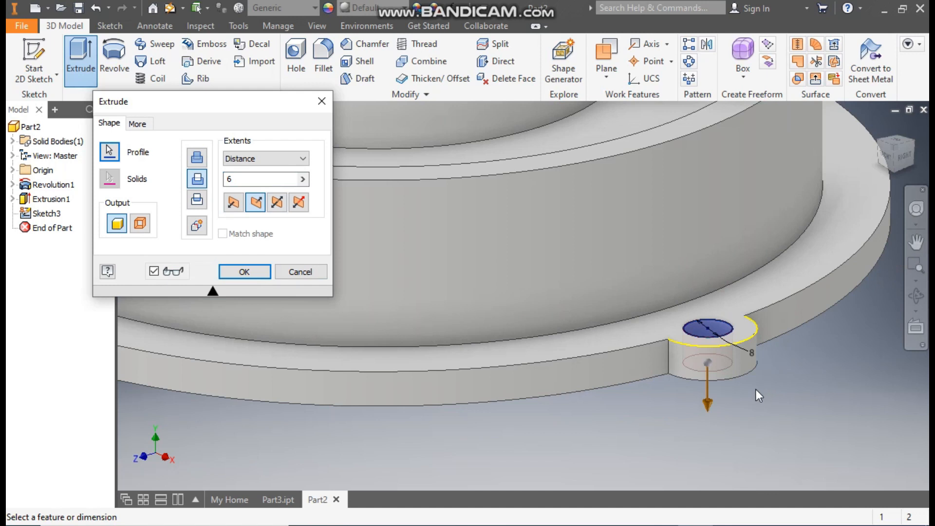
pyautogui.moveTo(720, 375); pyautogui.dragTo(720, 439)
pyautogui.click(253, 276)
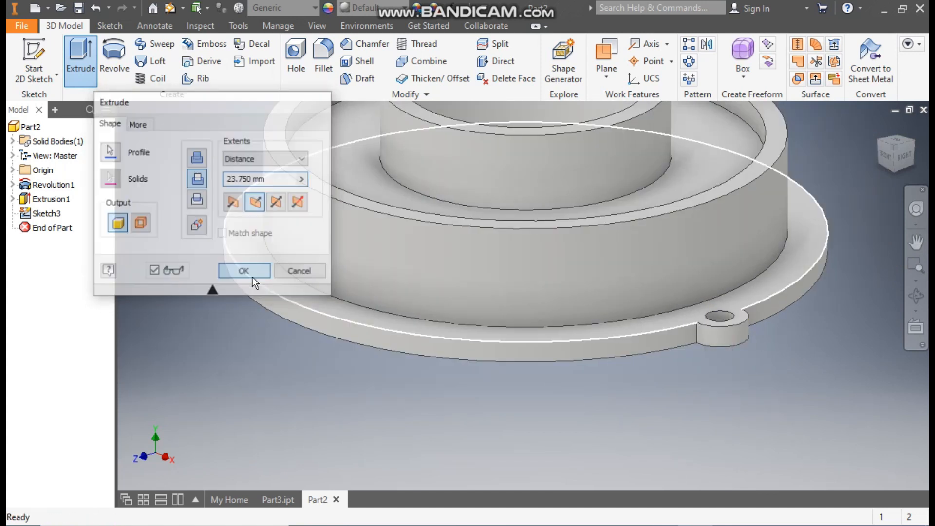
# Step: Create a circular pattern of the lug and its hole with 10 occurrences over 360 degrees about the housing's central axis
pyautogui.press('F2')
pyautogui.moveTo(644, 431); pyautogui.dragTo(618, 481, button='middle')
pyautogui.scroll(3, 640, 453)
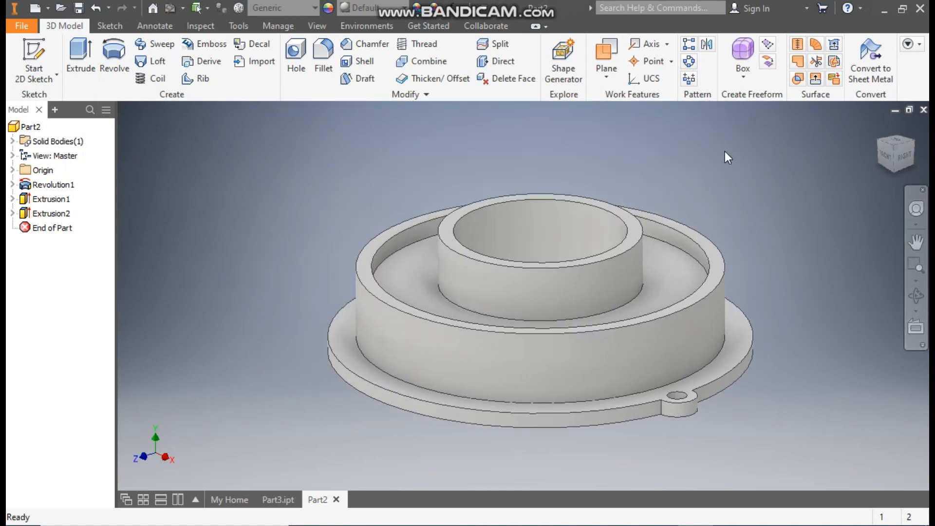
pyautogui.click(689, 62)
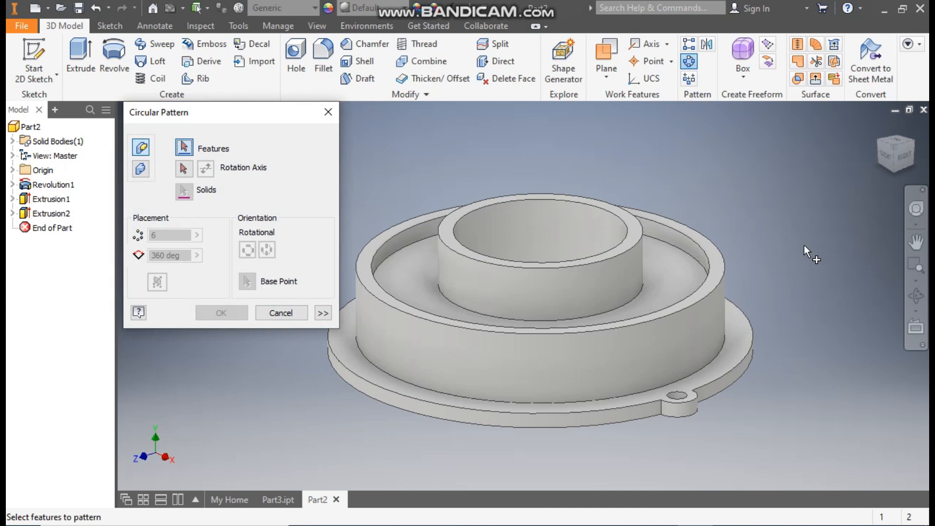
pyautogui.click(52, 200)
pyautogui.click(54, 214)
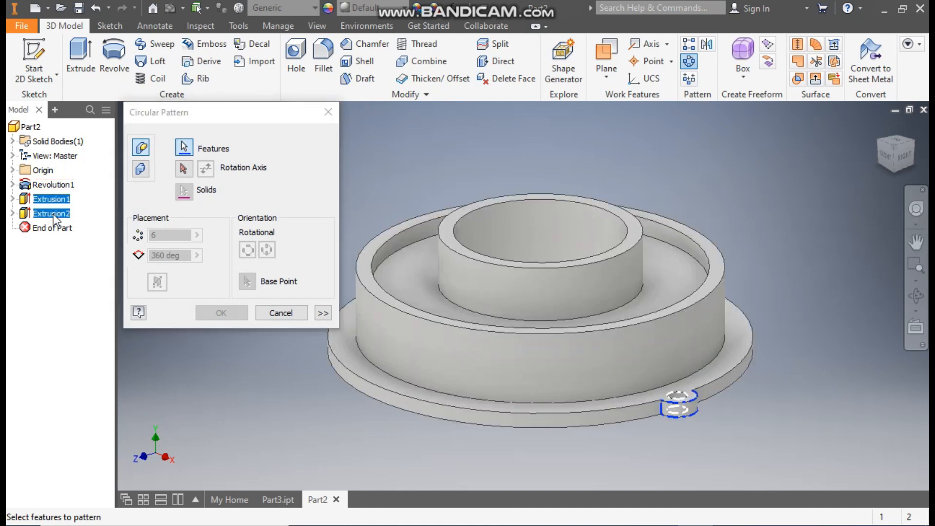
pyautogui.click(183, 168)
pyautogui.click(500, 293)
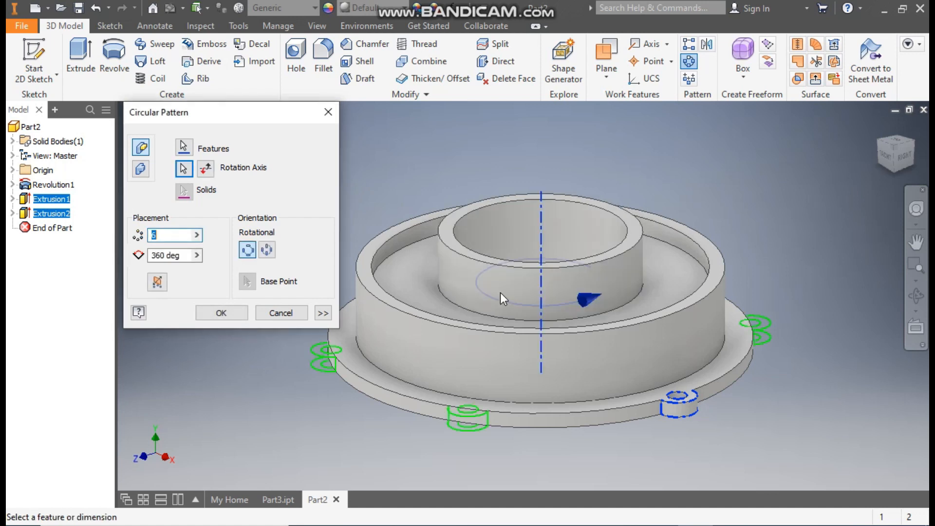
pyautogui.click(896, 146)
pyautogui.click(908, 129)
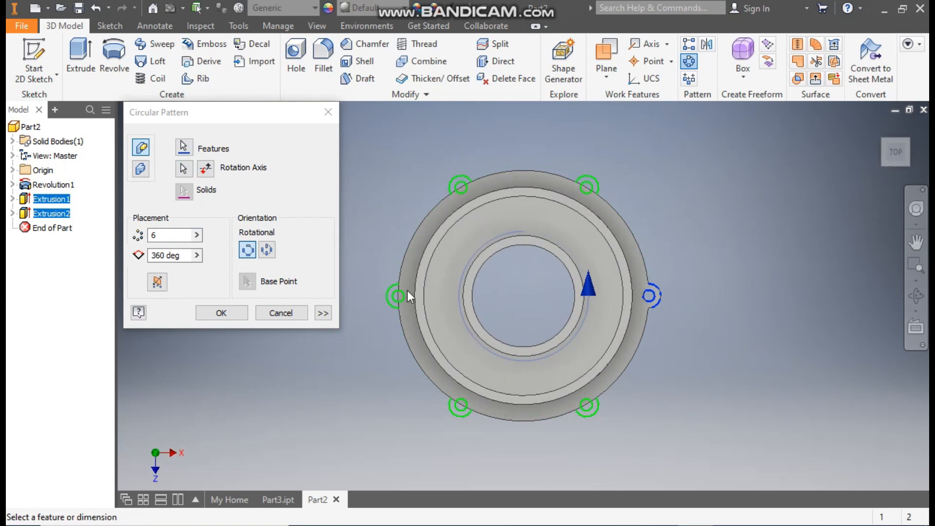
pyautogui.click(151, 236)
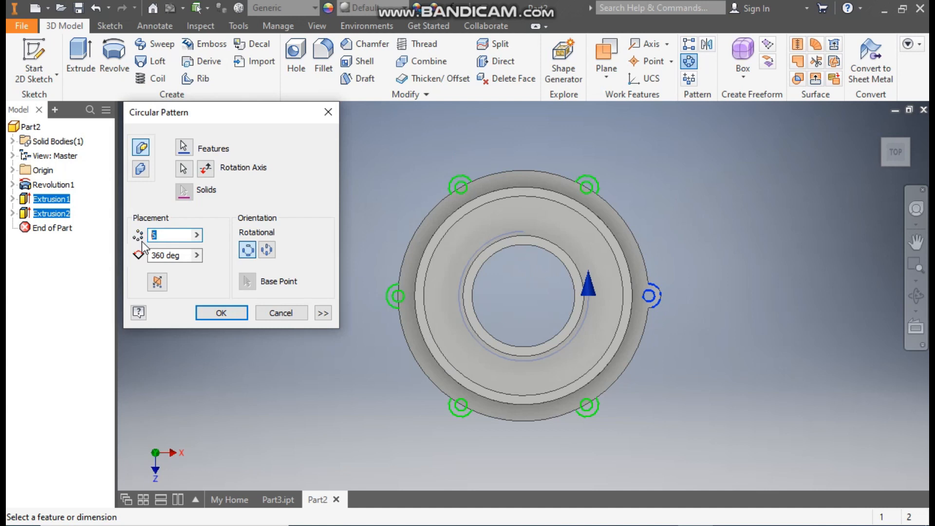
pyautogui.write('10')
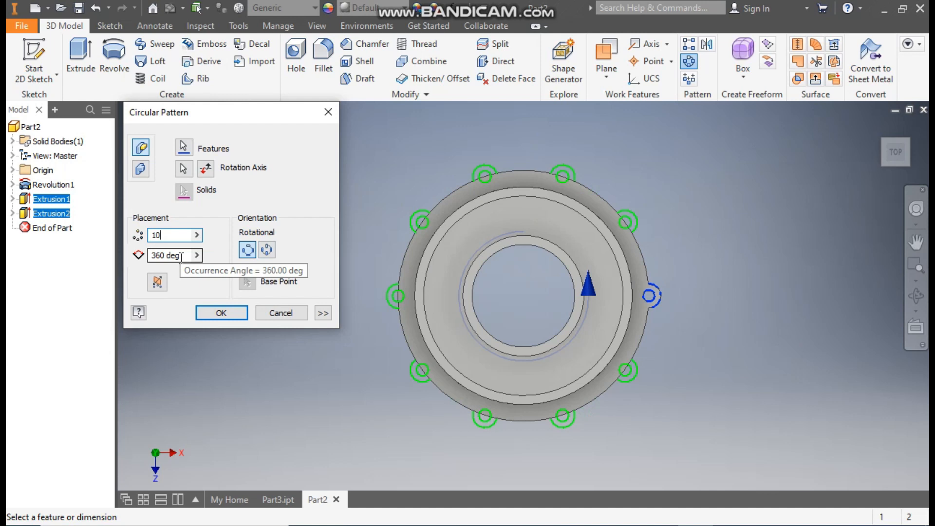
pyautogui.click(211, 315)
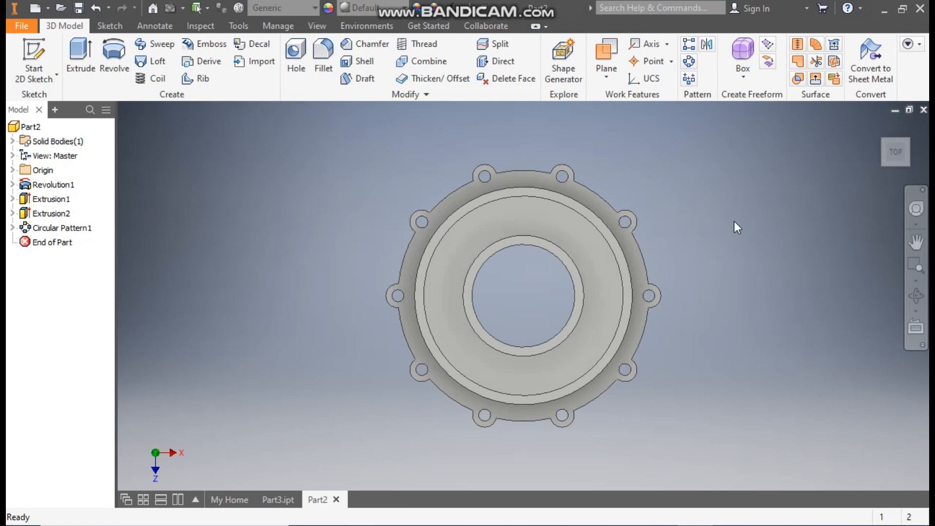
# Step: Check the ribs of the finished housing in Part3.ipt and start a new sketch on the XY plane in Part2
pyautogui.click(879, 129)
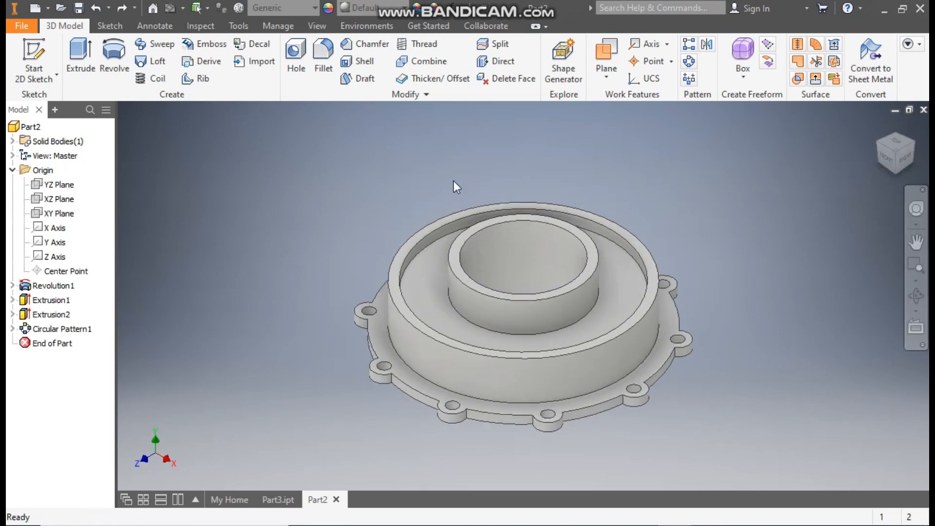
pyautogui.click(278, 499)
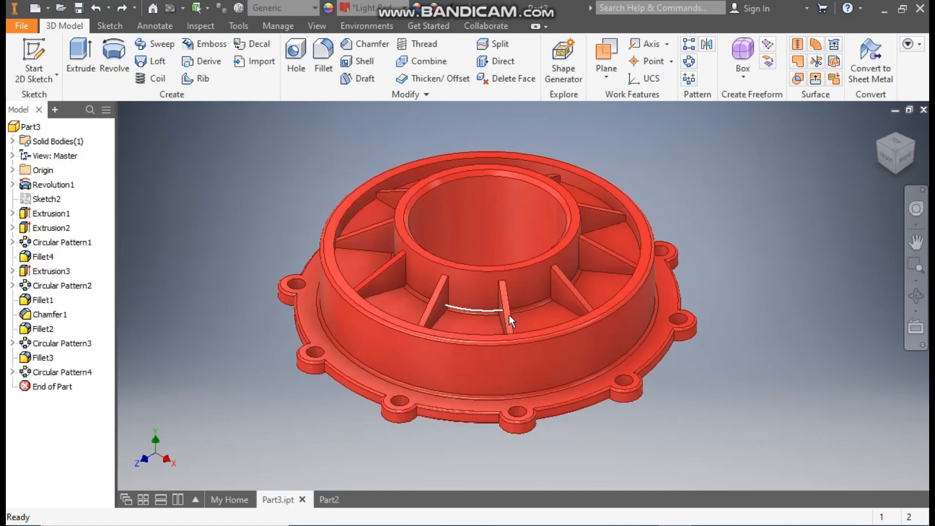
pyautogui.click(325, 500)
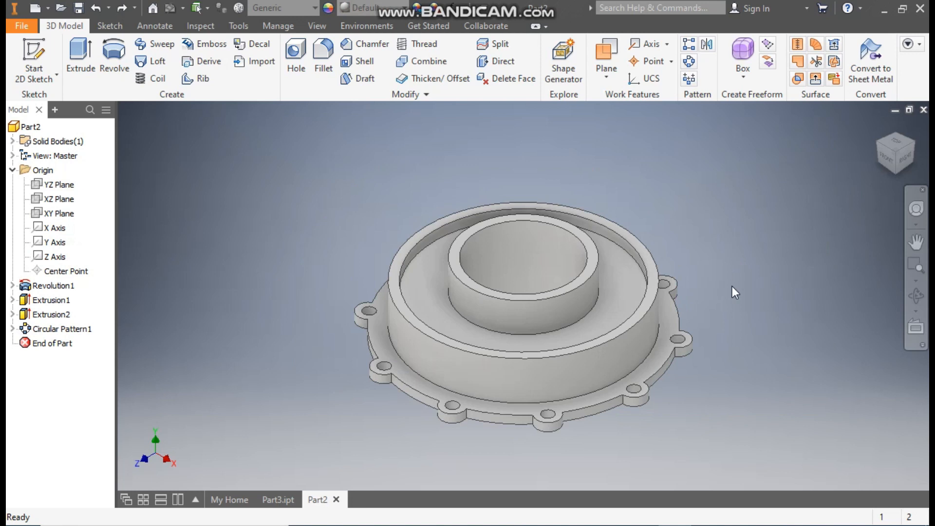
pyautogui.scroll(3, 647, 299)
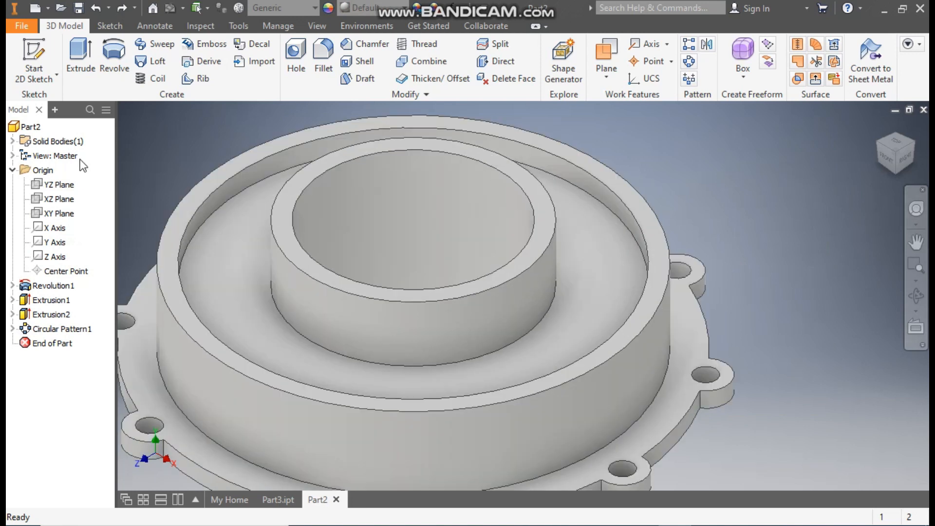
pyautogui.click(37, 61)
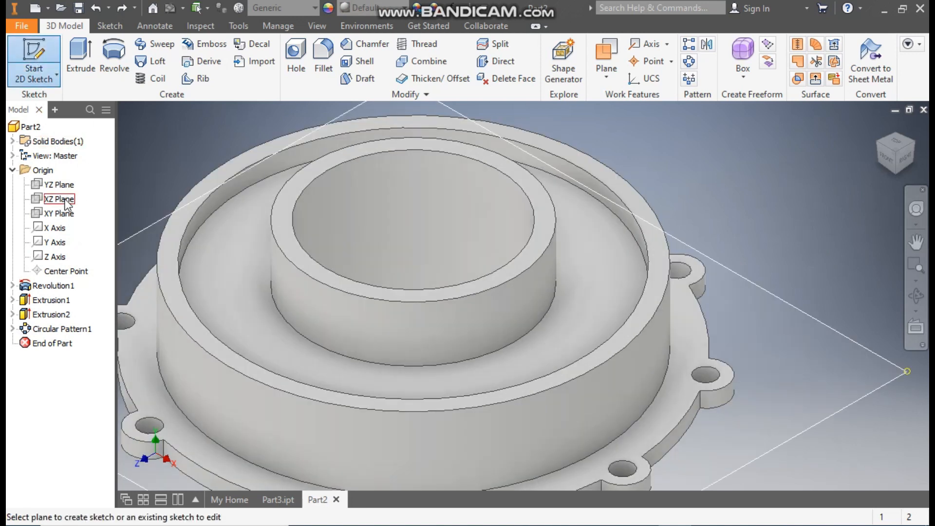
pyautogui.click(58, 213)
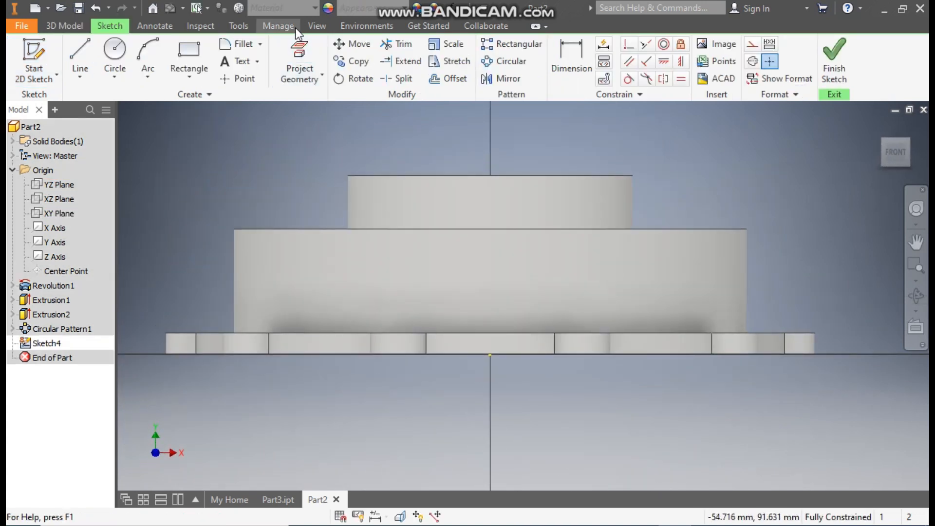
# Step: Switch the model display to wireframe to expose the cross-section edges for the new sketch
pyautogui.click(314, 26)
pyautogui.click(171, 75)
pyautogui.click(224, 224)
pyautogui.scroll(-3, 689, 241)
pyautogui.moveTo(675, 241); pyautogui.dragTo(580, 288, button='middle')
pyautogui.click(108, 27)
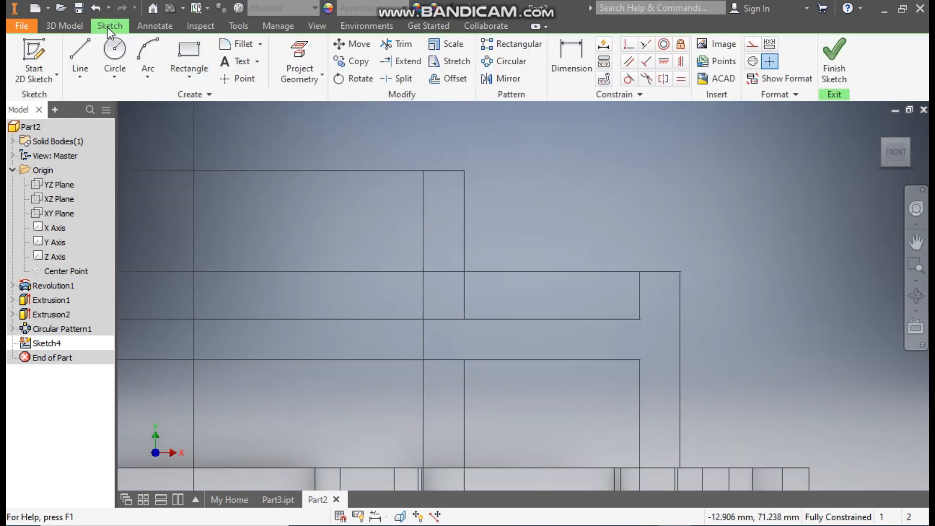
pyautogui.click(78, 46)
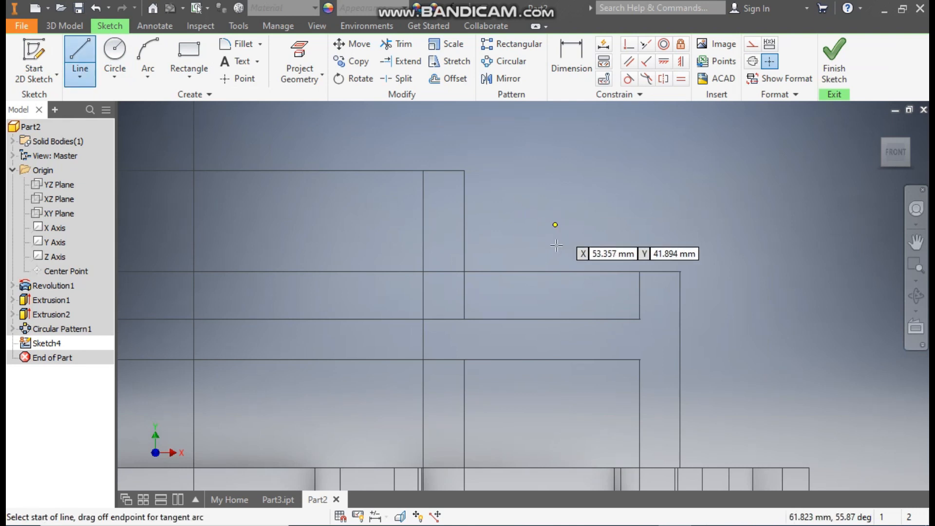
pyautogui.click(464, 248)
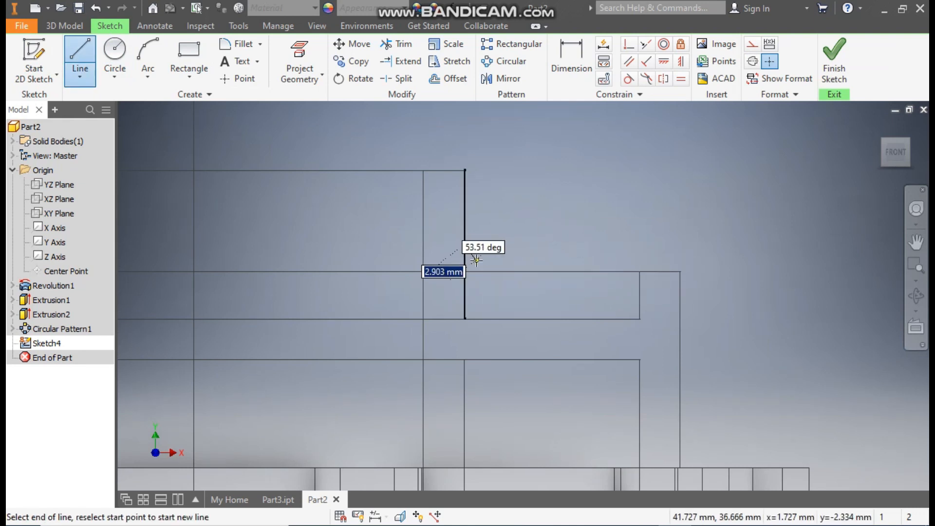
pyautogui.press('Escape')
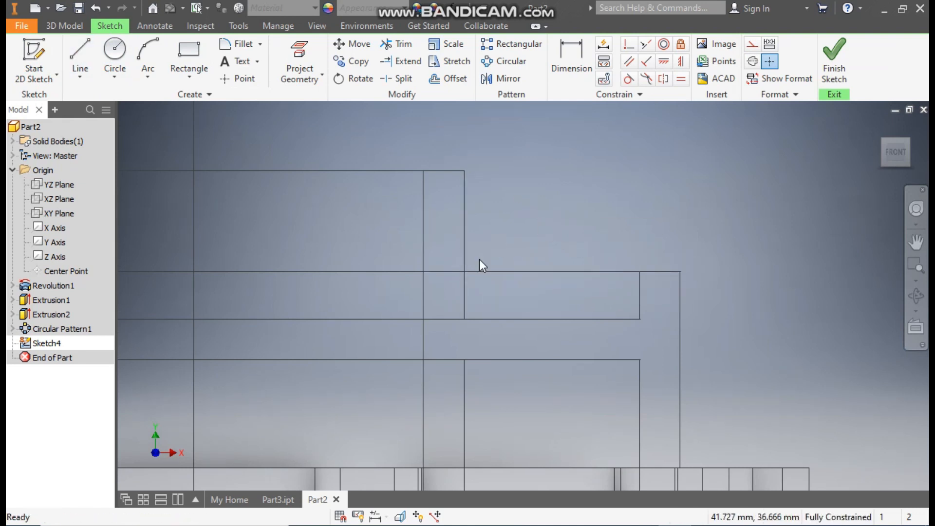
# Step: Sketch a closed four-sided rib profile from hub wall to rim wall, sloping down to an outer edge about 4.5 mm high
pyautogui.click(81, 54)
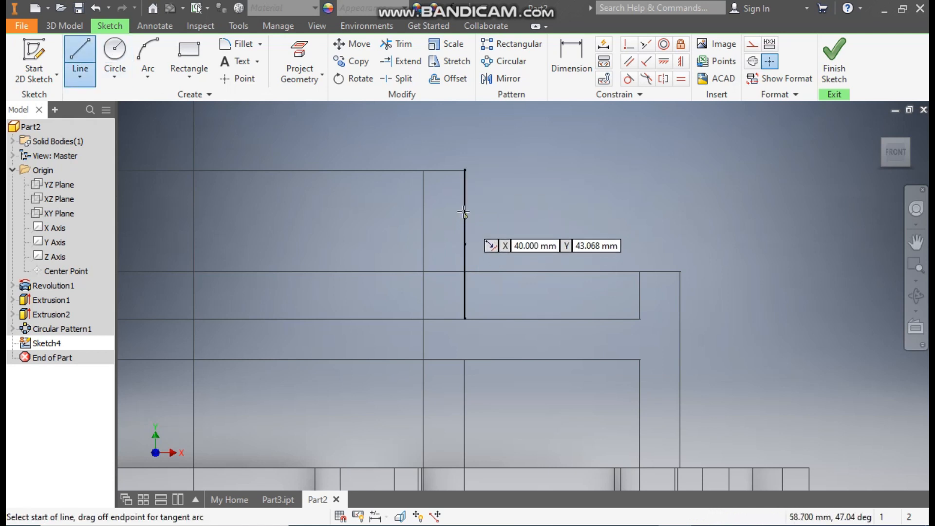
pyautogui.click(465, 211)
pyautogui.doubleClick(464, 319)
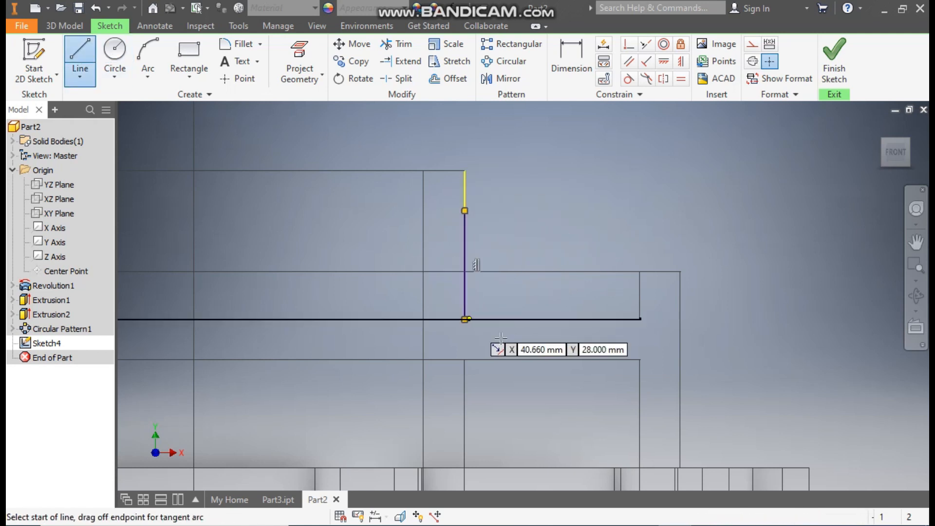
pyautogui.click(641, 319)
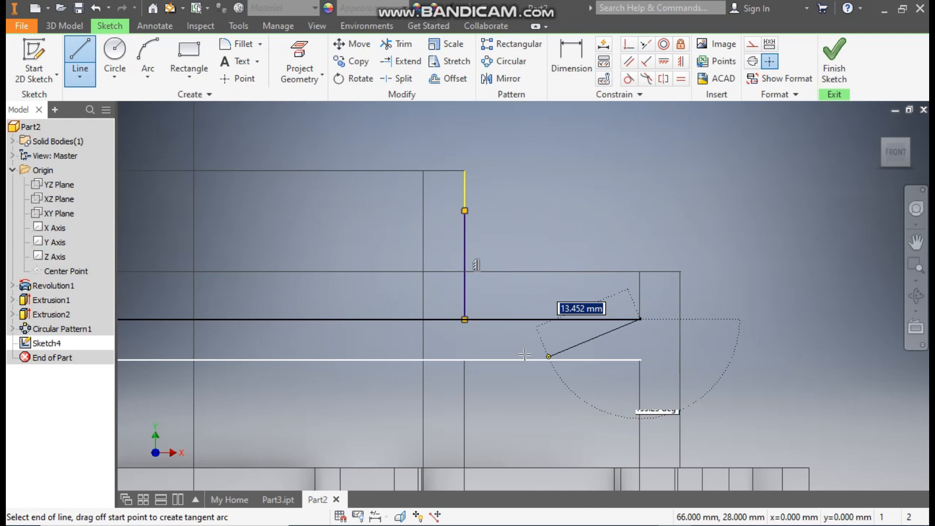
pyautogui.doubleClick(464, 319)
pyautogui.click(640, 320)
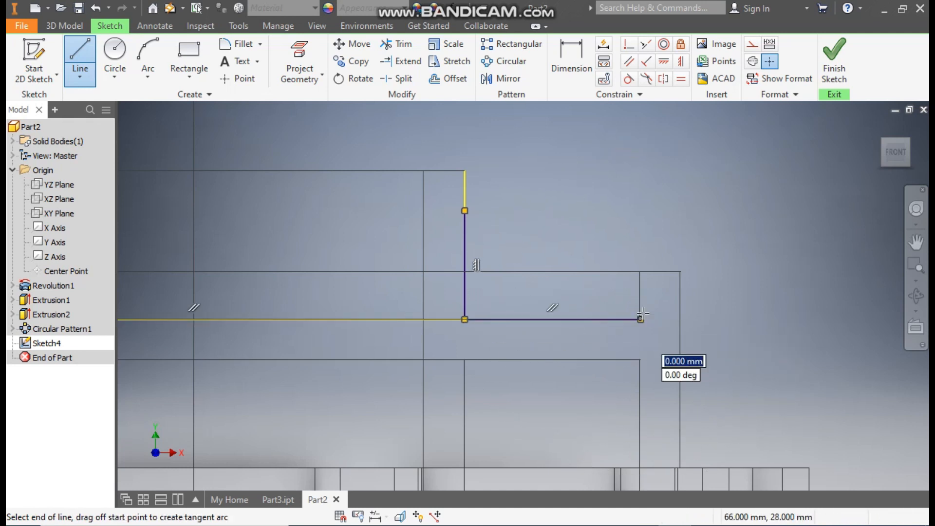
pyautogui.doubleClick(641, 288)
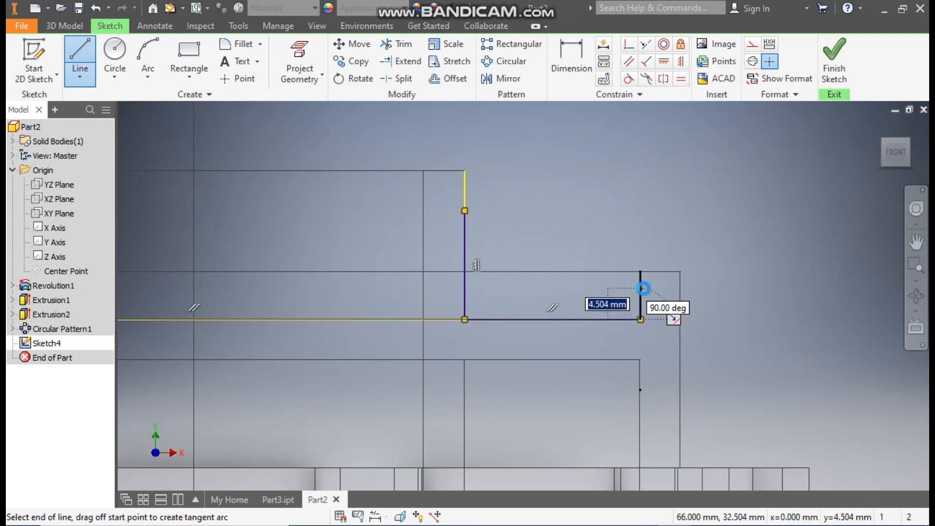
pyautogui.click(464, 210)
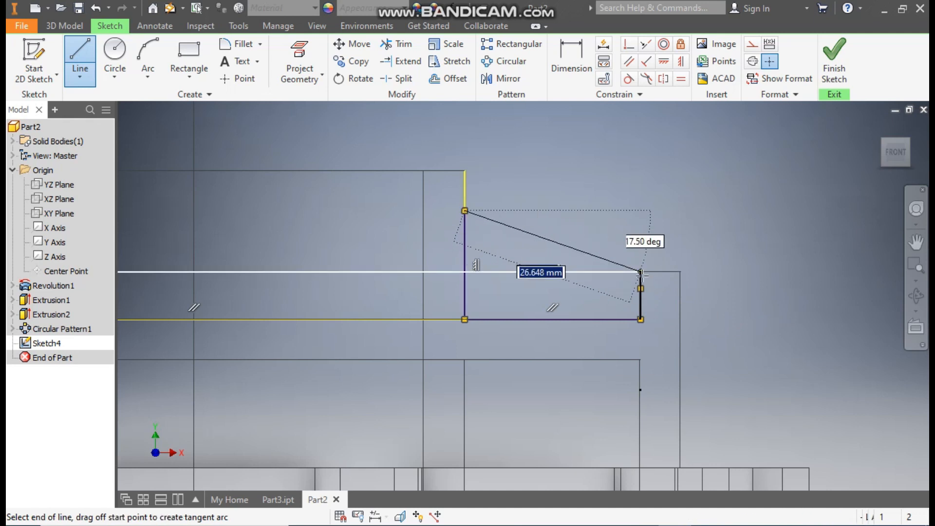
pyautogui.doubleClick(641, 288)
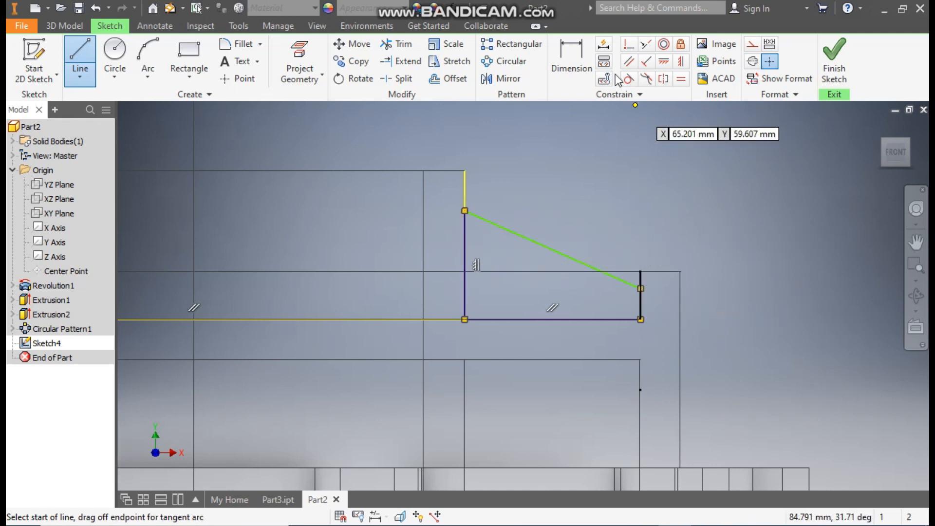
# Step: Dimension the rib profile's outer vertical edge to 3 mm and its upper inner corner to 5 mm below the hub's top
pyautogui.click(576, 52)
pyautogui.click(640, 299)
pyautogui.click(658, 302)
pyautogui.write('3')
pyautogui.press('Return')
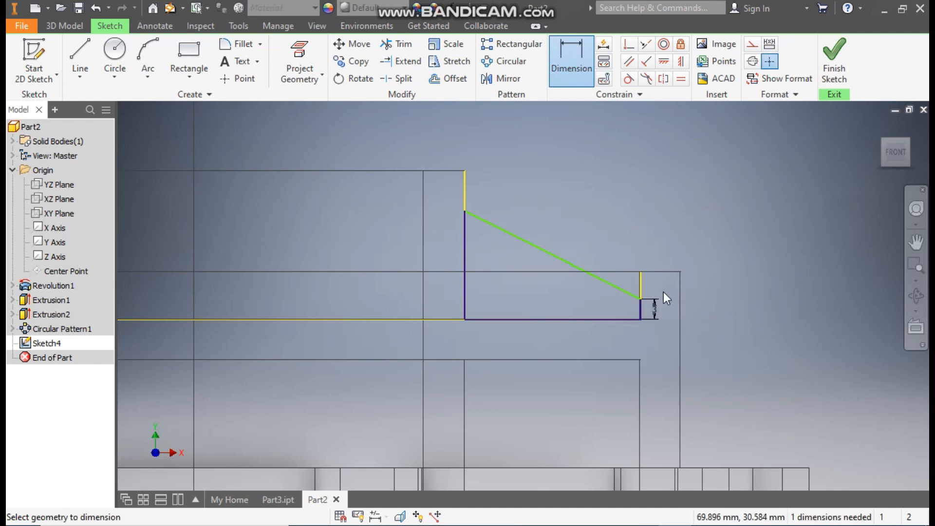
pyautogui.click(463, 211)
pyautogui.click(492, 199)
pyautogui.write('5')
pyautogui.press('Return')
pyautogui.press('Escape')
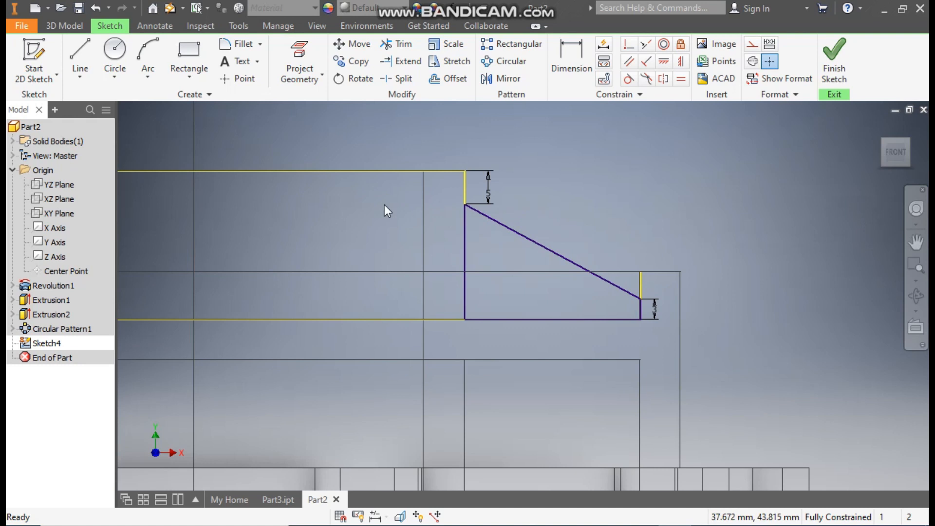
# Step: Convert the projected rim and hub wall edges beside the rib profile to construction lines
pyautogui.moveTo(340, 234); pyautogui.dragTo(194, 370)
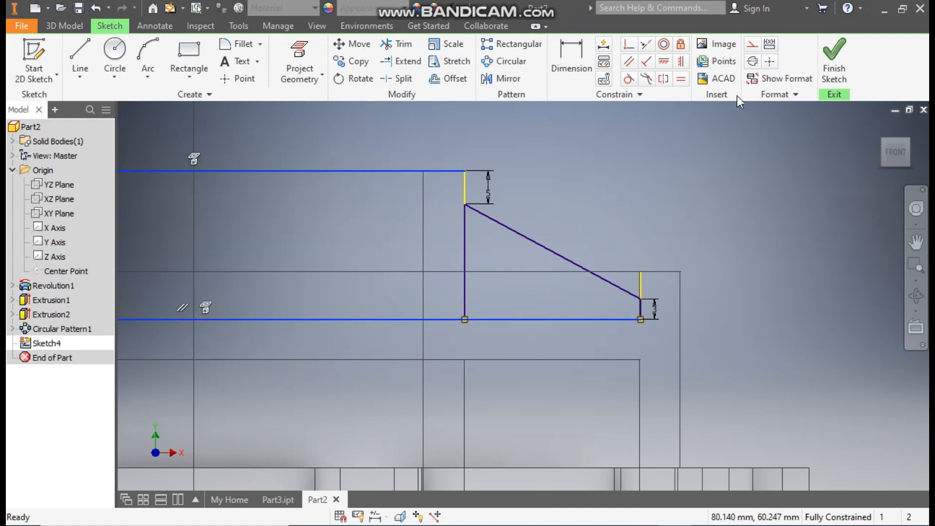
pyautogui.click(753, 46)
pyautogui.click(642, 282)
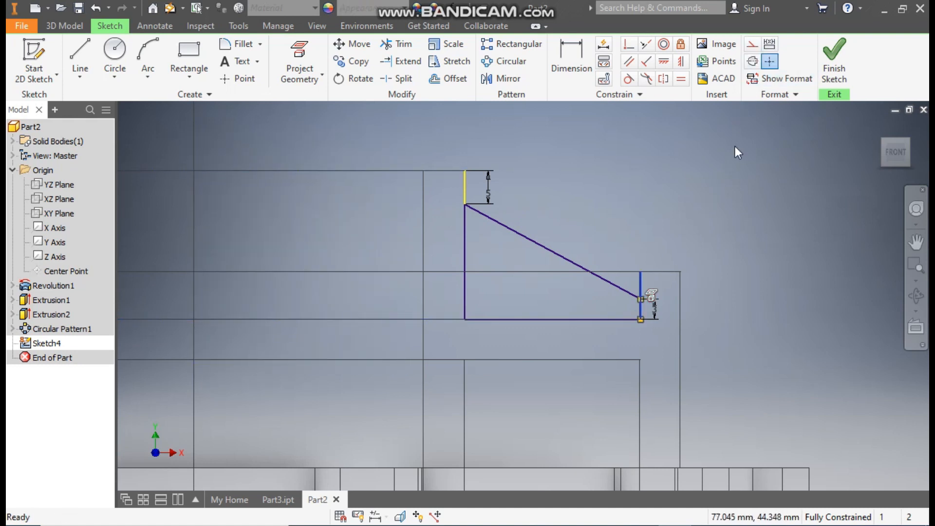
pyautogui.click(755, 48)
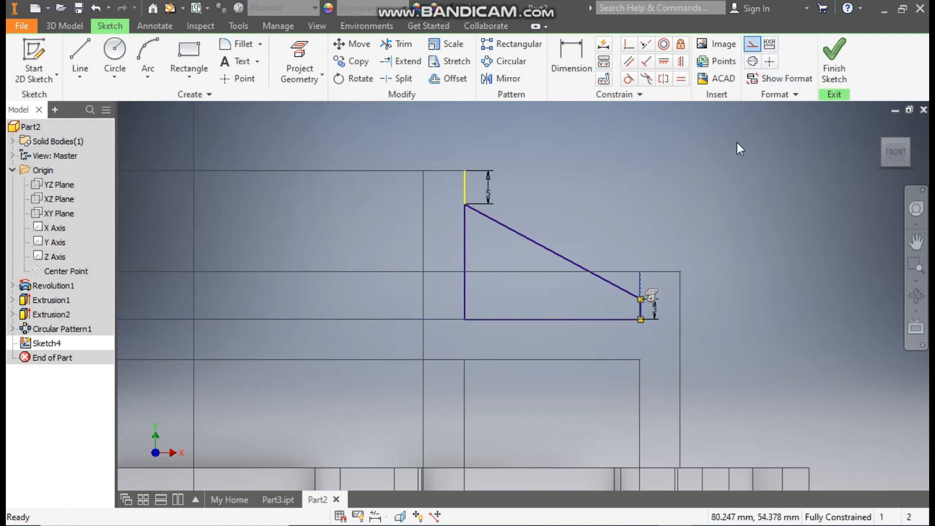
pyautogui.click(467, 187)
pyautogui.click(748, 46)
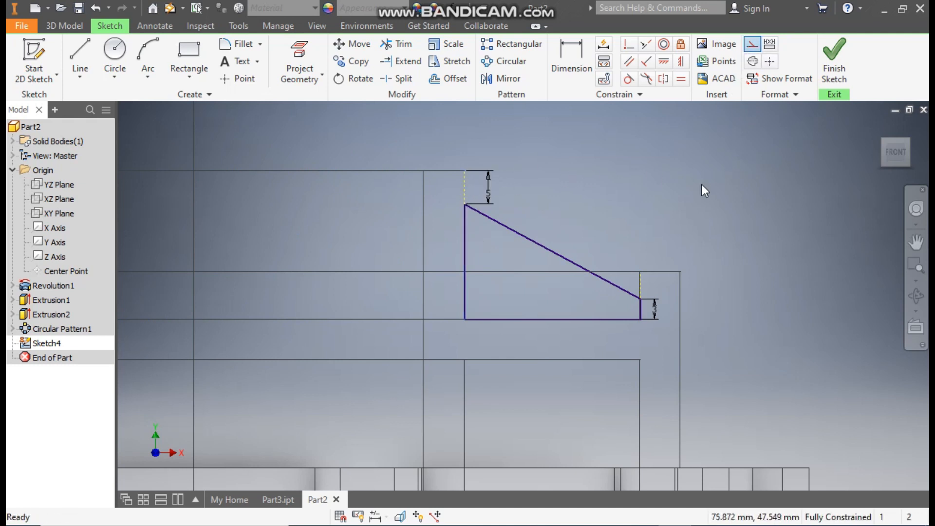
# Step: Extrude the rib profile symmetrically by 3 mm as a join, switching the model display from wireframe back to shaded with edges
pyautogui.click(65, 25)
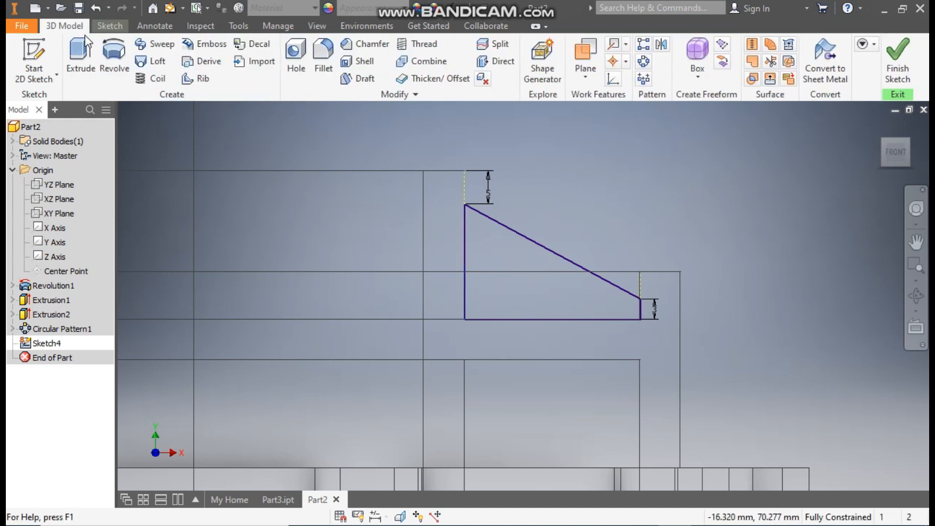
pyautogui.click(82, 58)
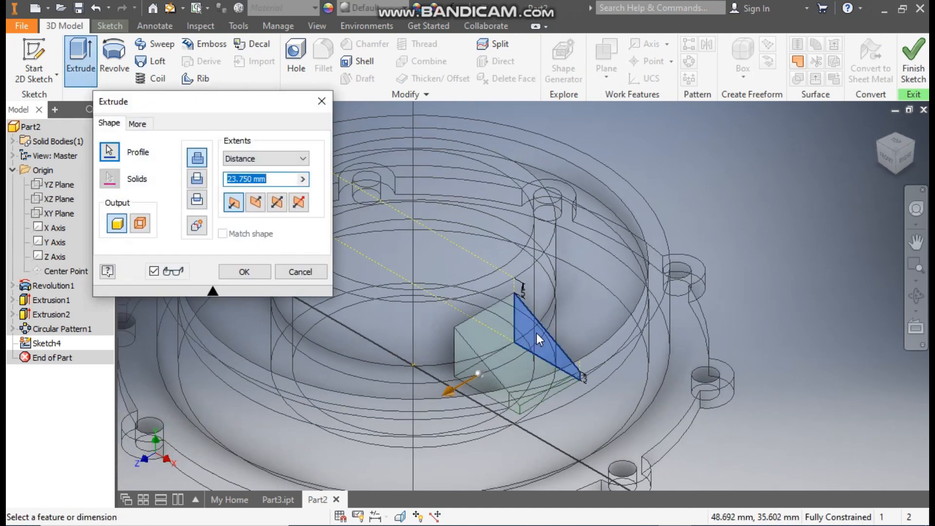
pyautogui.scroll(-5, 536, 332)
pyautogui.click(316, 26)
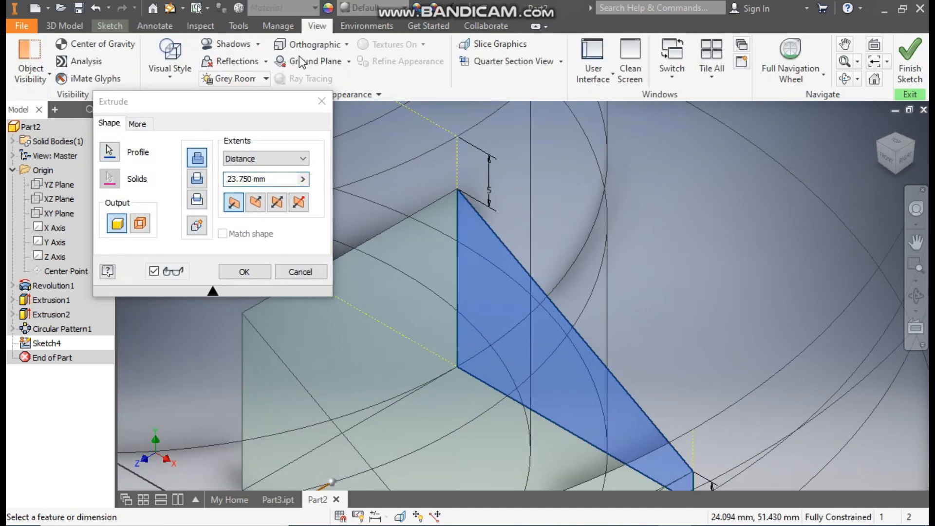
pyautogui.click(181, 68)
pyautogui.click(209, 154)
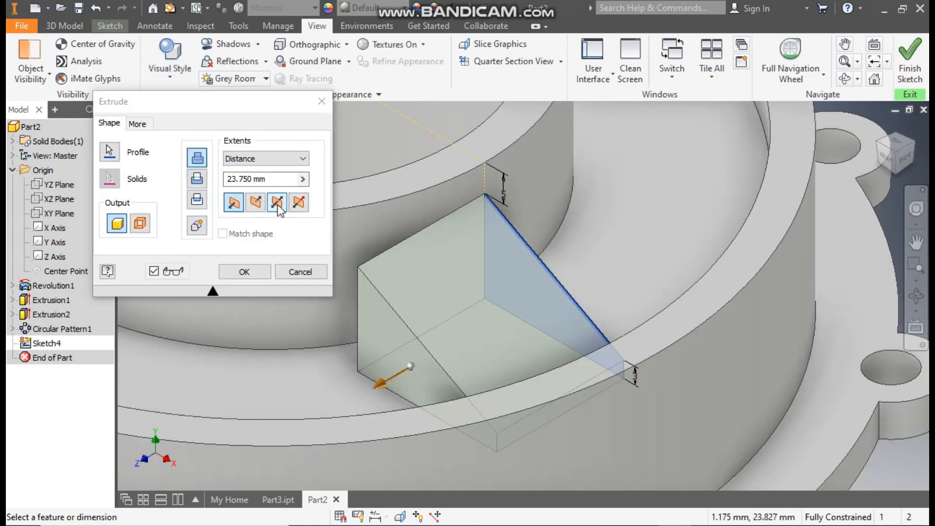
pyautogui.click(277, 203)
pyautogui.moveTo(271, 179); pyautogui.dragTo(239, 191)
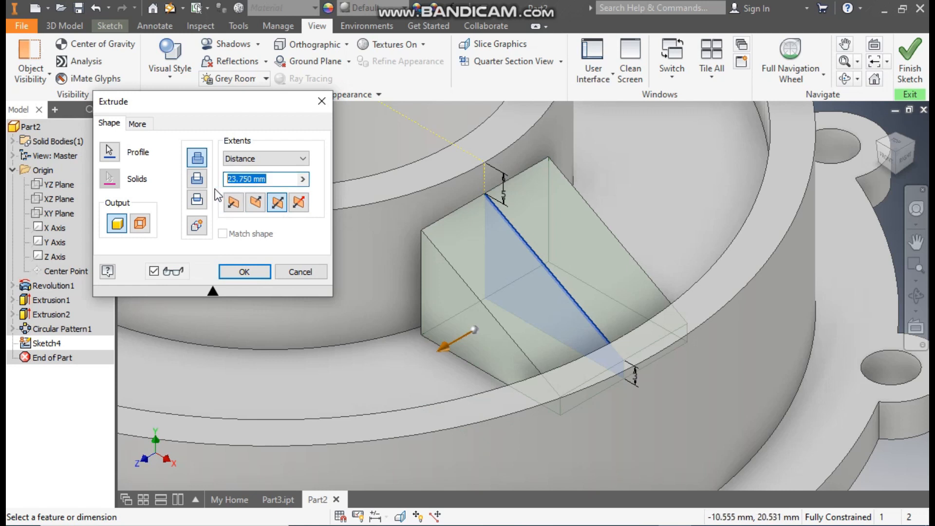
pyautogui.write('3')
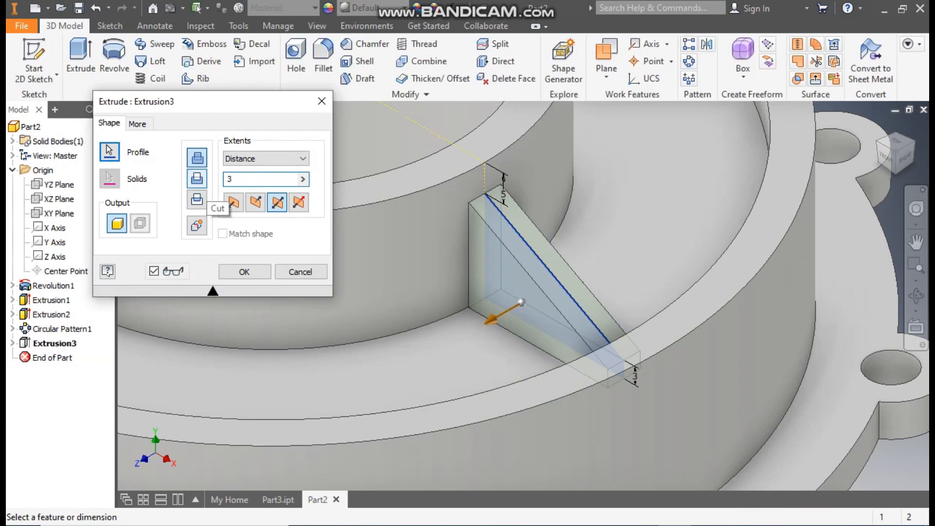
pyautogui.click(243, 274)
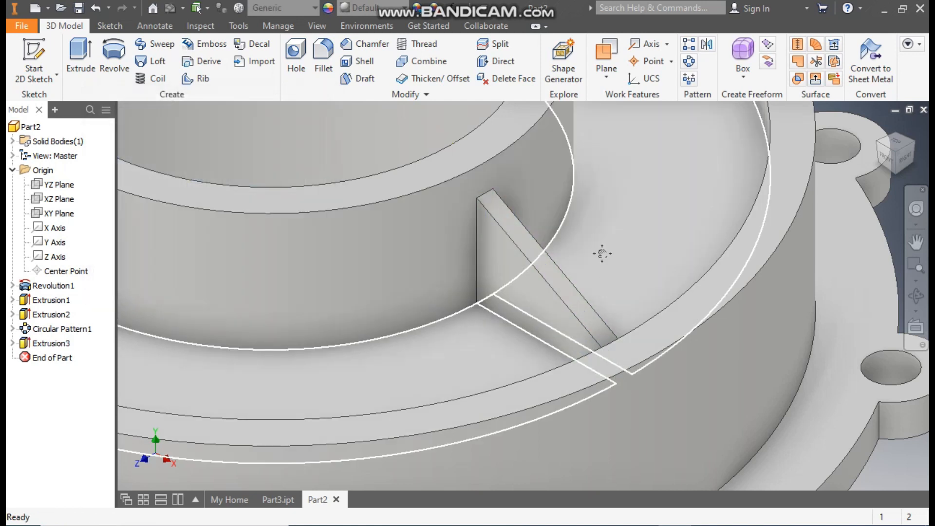
# Step: Create a circular pattern of the rib with 10 occurrences over 360 degrees about the hub's central axis
pyautogui.scroll(-5, 602, 254)
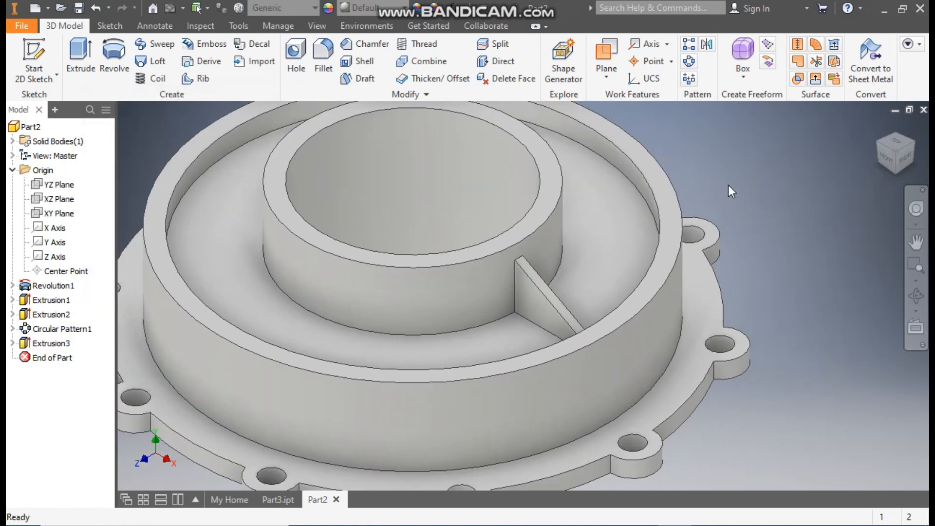
pyautogui.scroll(-3, 726, 200)
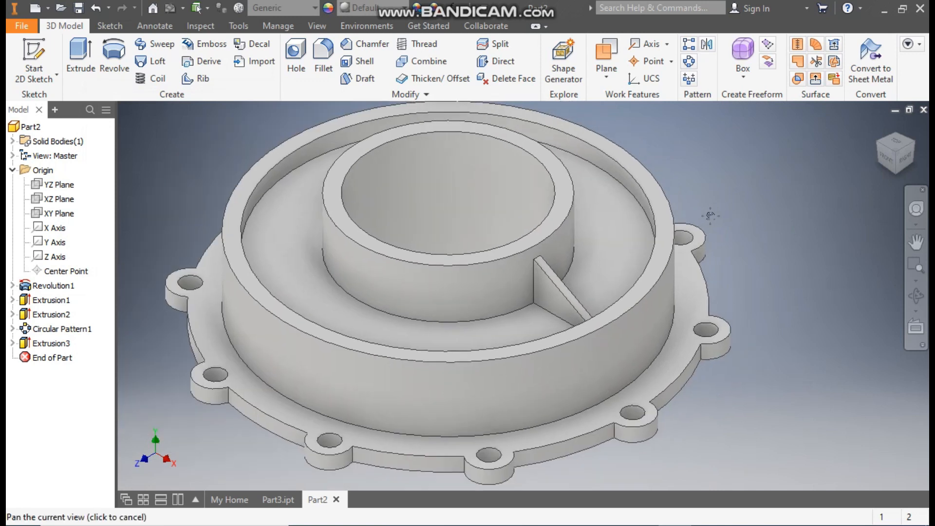
pyautogui.click(689, 61)
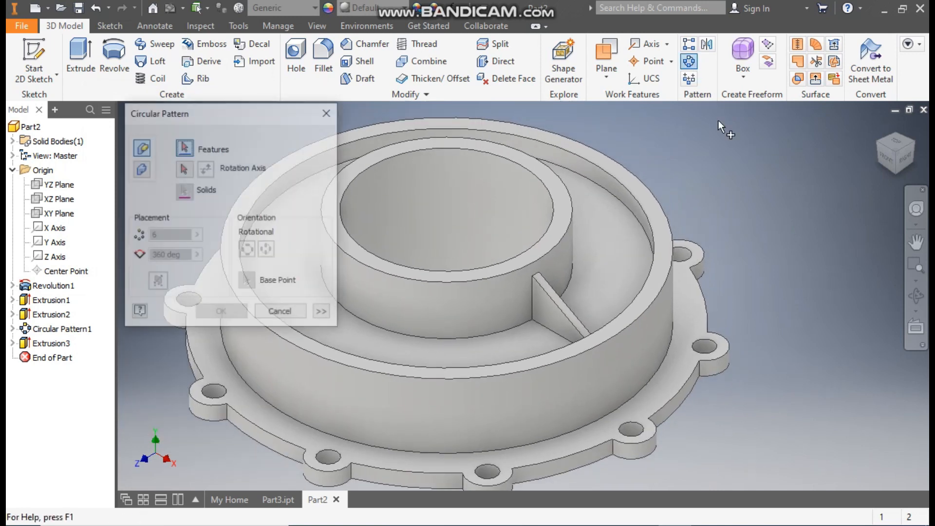
pyautogui.click(51, 344)
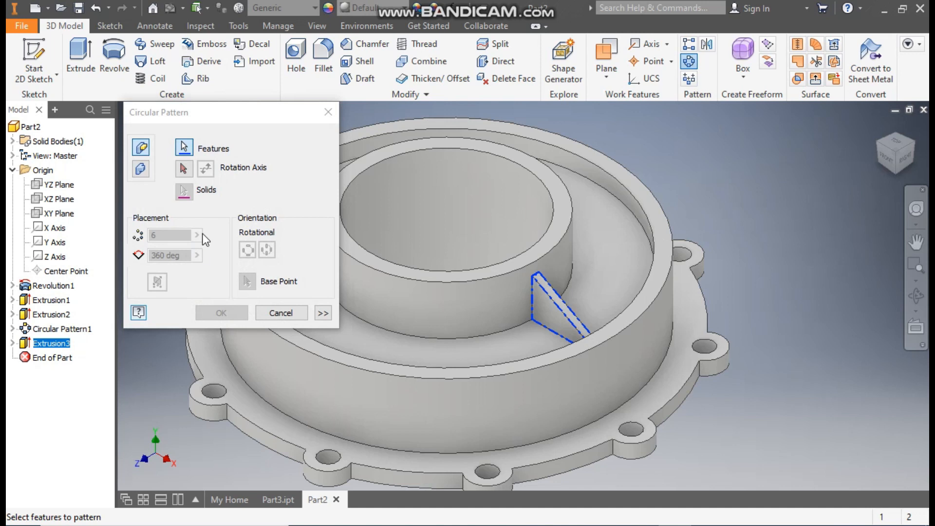
pyautogui.click(186, 171)
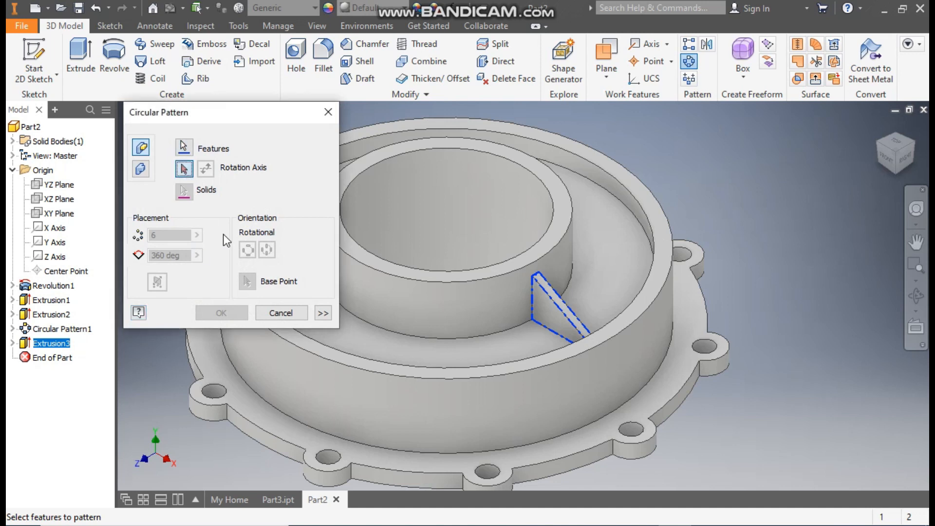
pyautogui.click(446, 296)
pyautogui.moveTo(560, 266); pyautogui.dragTo(653, 266, button='middle')
pyautogui.write('10')
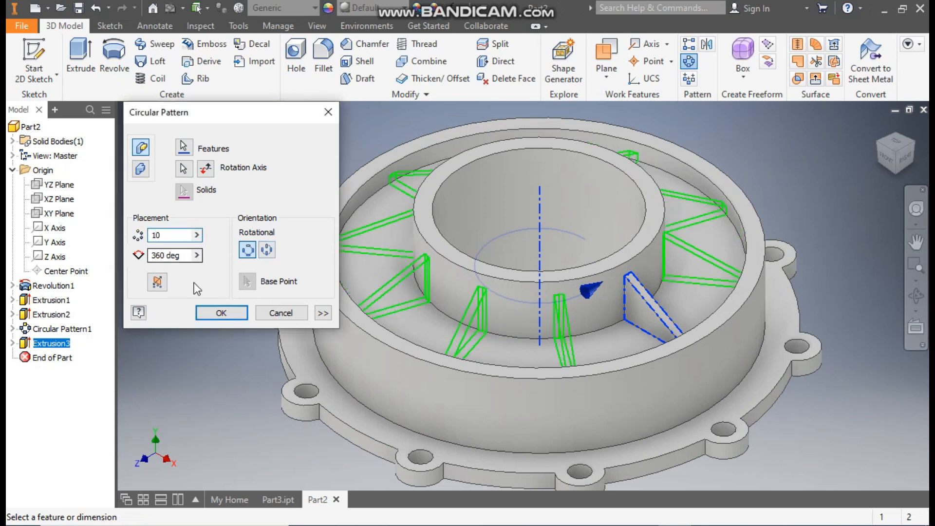
pyautogui.click(221, 312)
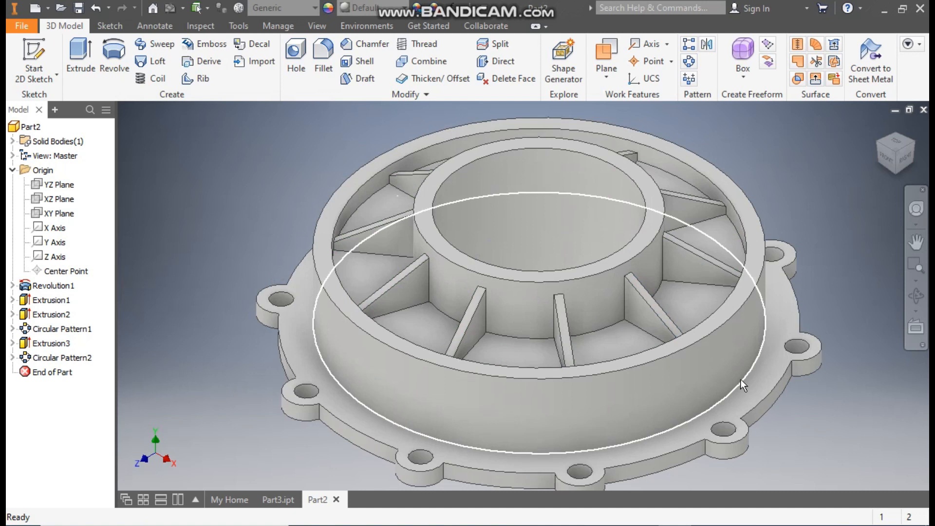
pyautogui.moveTo(740, 379); pyautogui.dragTo(696, 357, button='middle')
pyautogui.scroll(3, 696, 357)
pyautogui.scroll(-8, 650, 258)
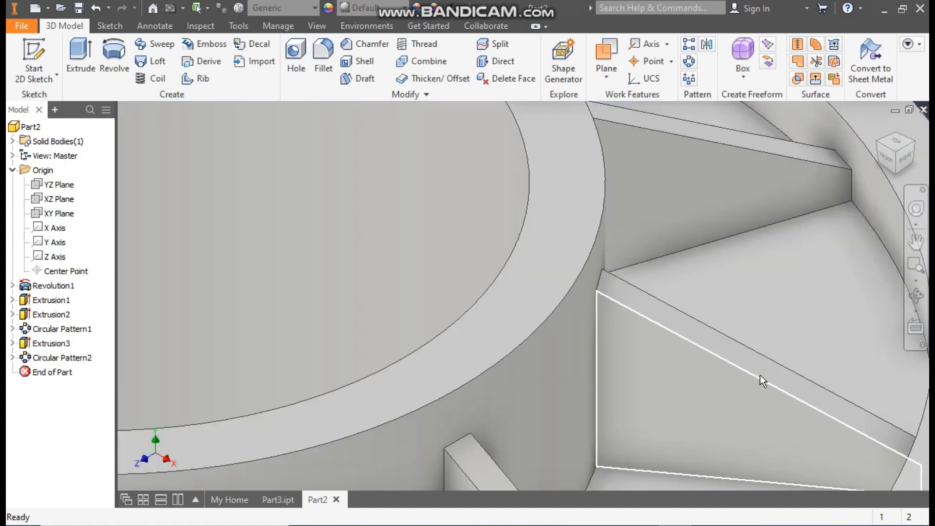
pyautogui.scroll(6, 652, 290)
pyautogui.moveTo(652, 294); pyautogui.dragTo(678, 285, button='middle')
pyautogui.scroll(3, 708, 350)
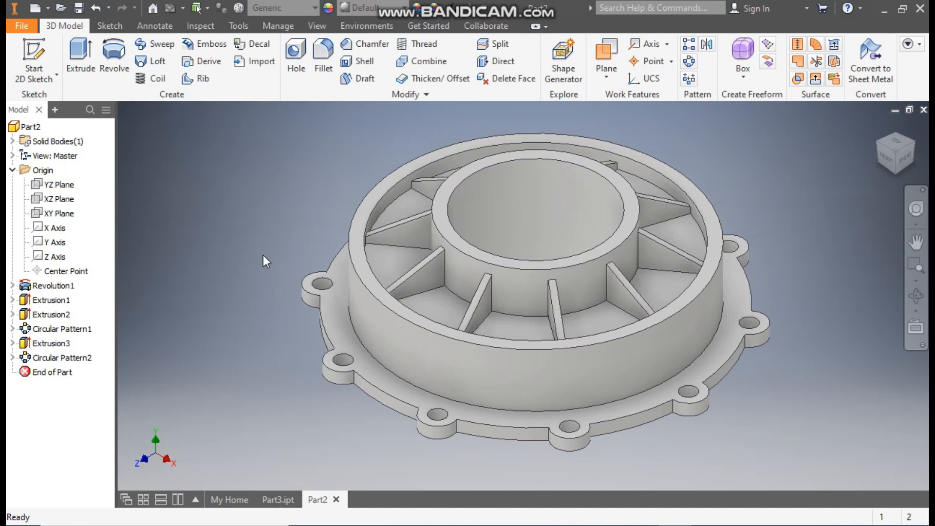
# Step: Chamfer the inner top edge of the hub bore with a distance of 2 mm
pyautogui.click(381, 46)
pyautogui.click(548, 160)
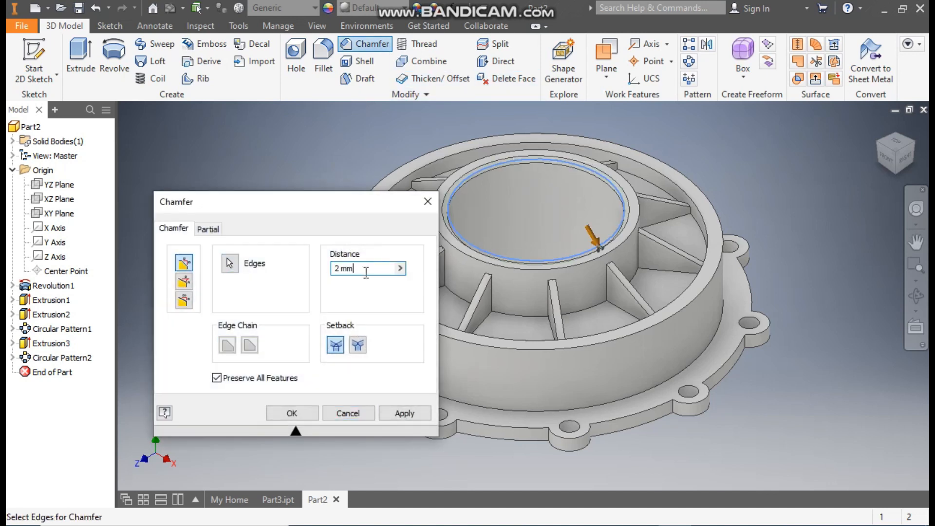
pyautogui.click(292, 411)
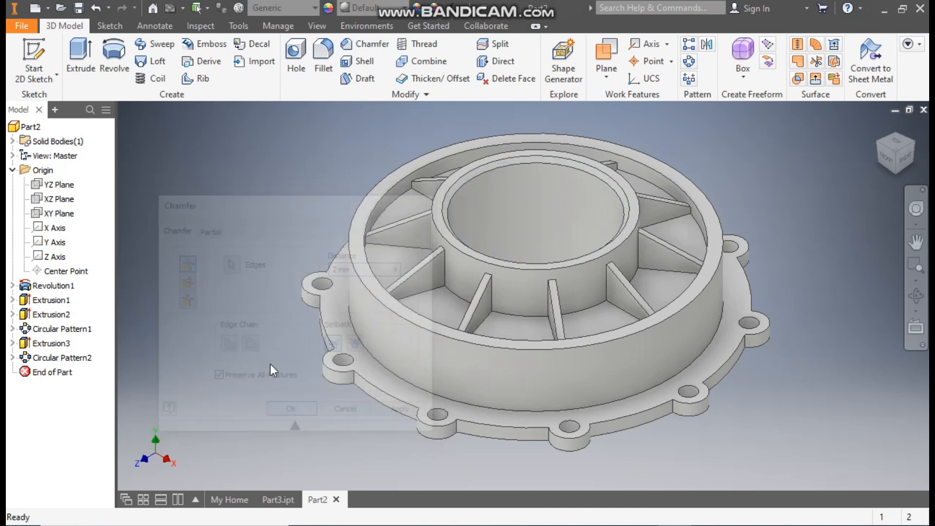
# Step: Fillet the rim's outer top edge and the edge where its outer wall meets the flange with a 1.5 mm radius
pyautogui.click(323, 56)
pyautogui.moveTo(310, 419); pyautogui.dragTo(433, 420, button='middle')
pyautogui.click(529, 333)
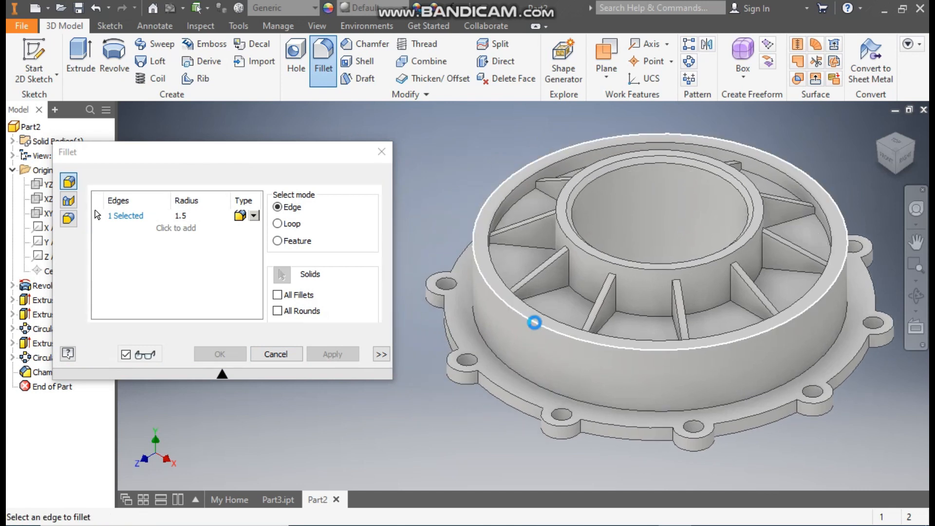
pyautogui.click(507, 374)
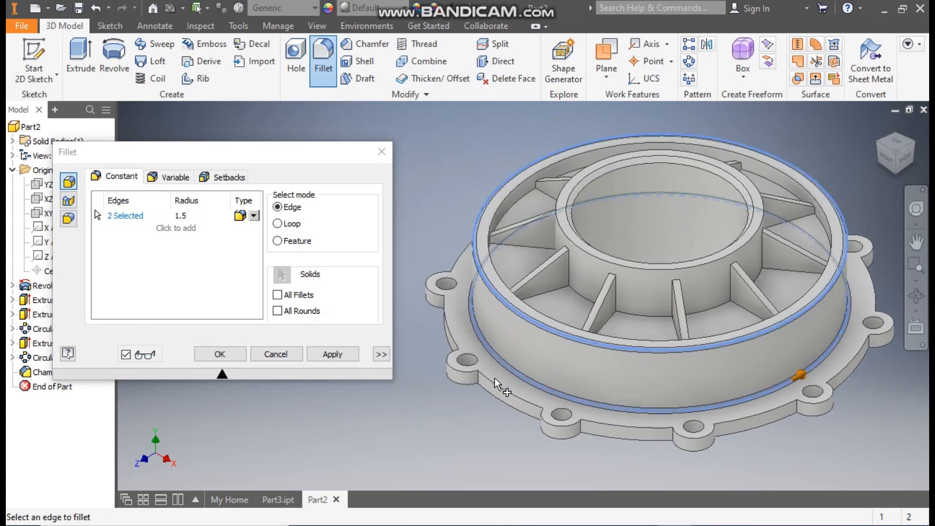
pyautogui.click(219, 354)
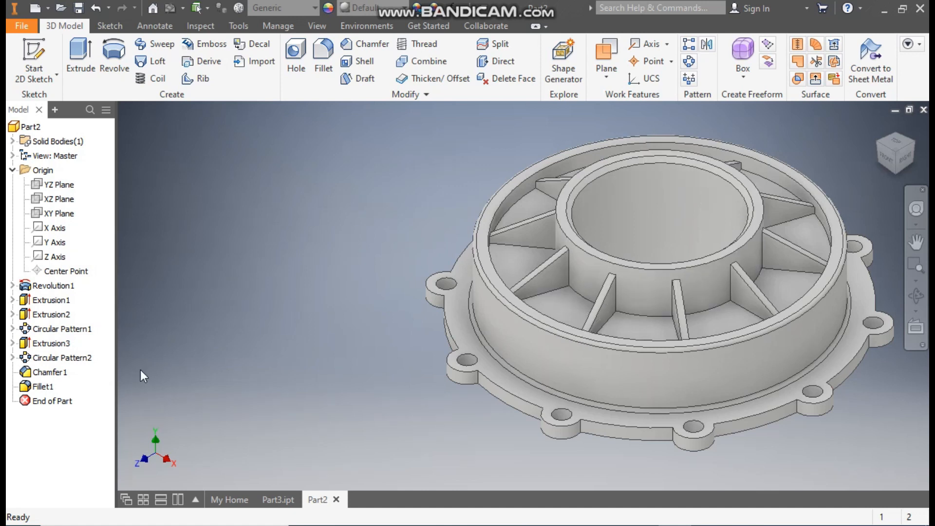
pyautogui.click(324, 54)
pyautogui.click(652, 320)
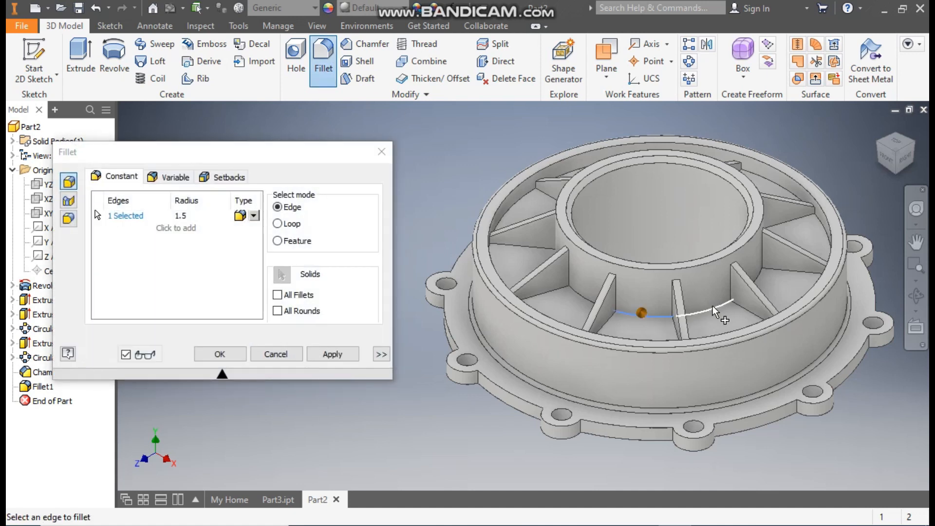
pyautogui.click(381, 151)
pyautogui.moveTo(341, 280); pyautogui.dragTo(310, 287, button='middle')
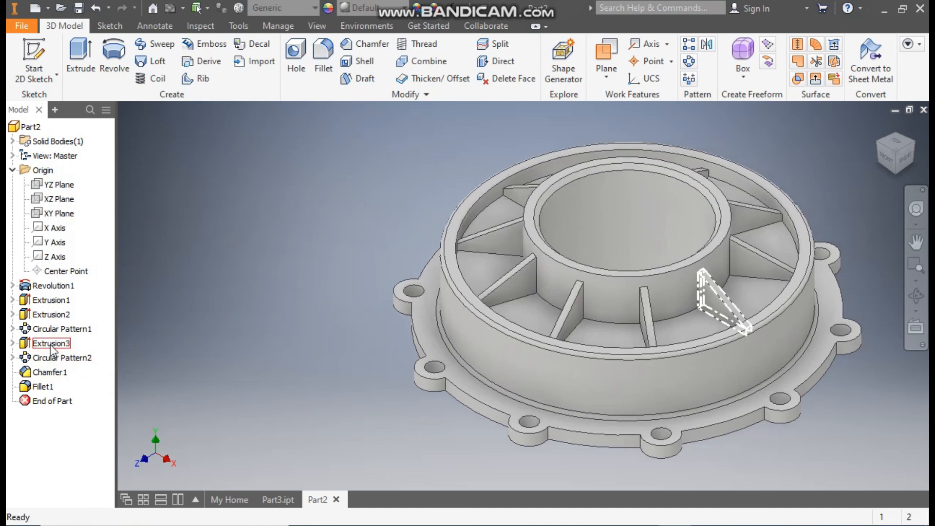
# Step: Roll the model back to before the rib extrusion and fillet the hub's outer base edge with a 1.5 mm radius
pyautogui.moveTo(53, 404); pyautogui.dragTo(61, 339)
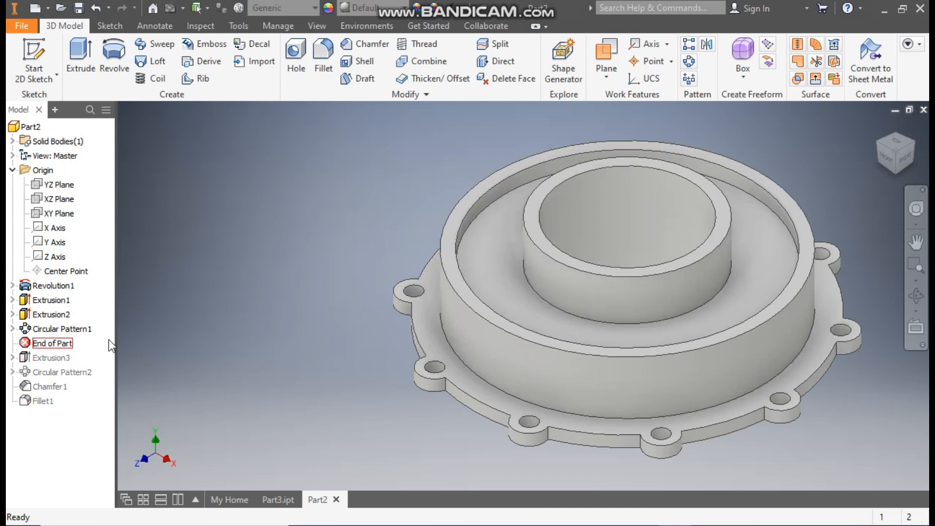
pyautogui.click(323, 57)
pyautogui.click(536, 296)
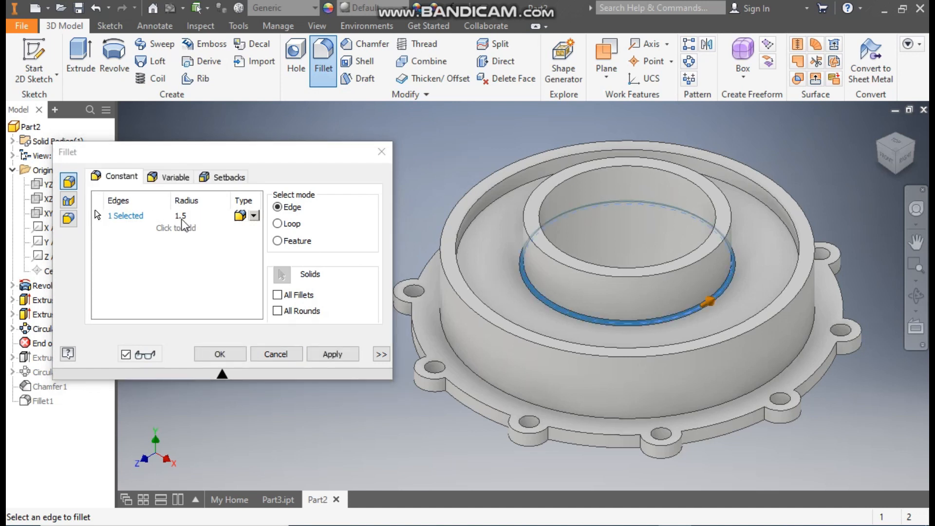
pyautogui.click(220, 354)
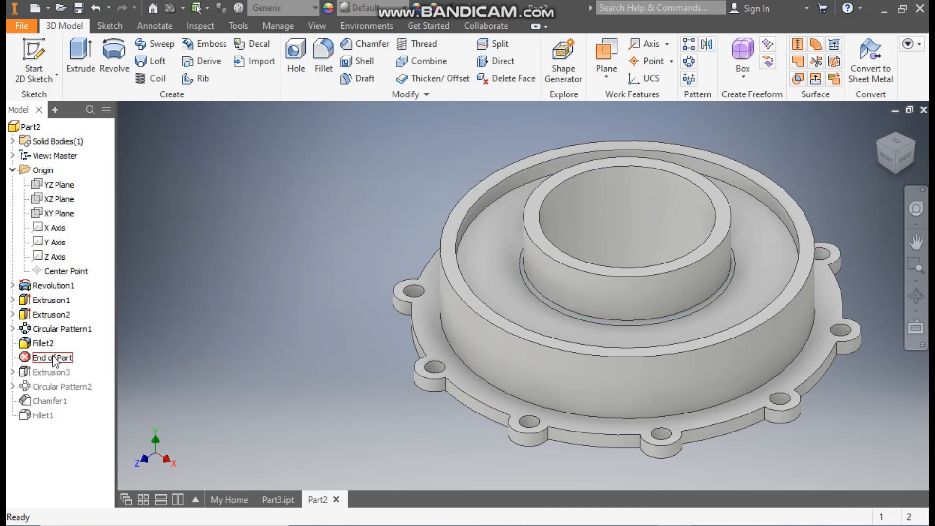
# Step: Roll the model forward to the end of the feature history, restoring the rib, its circular pattern, the bore chamfer and the rim fillet
pyautogui.moveTo(52, 372); pyautogui.dragTo(52, 374)
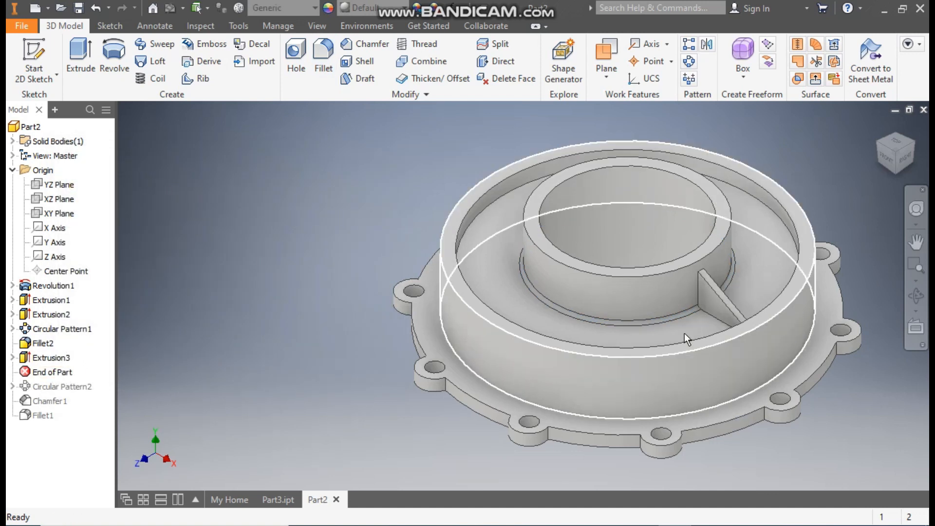
pyautogui.scroll(10, 684, 333)
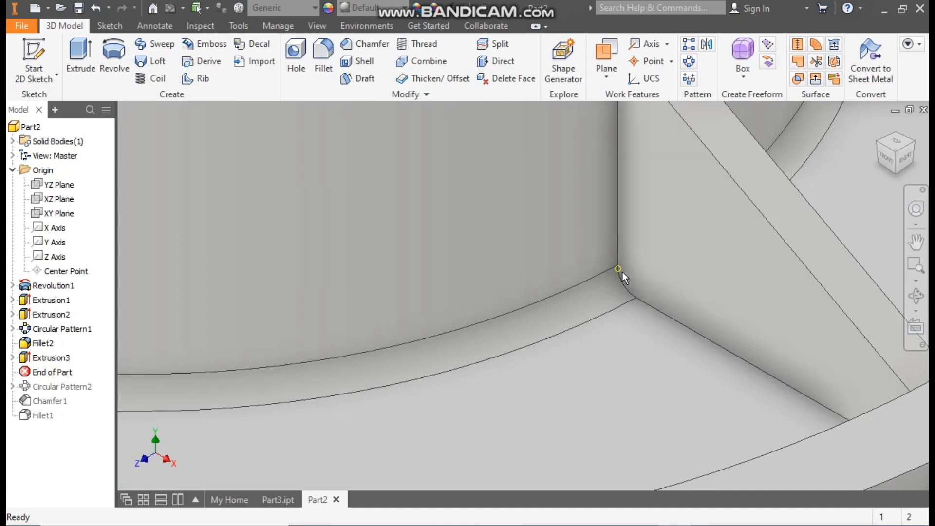
pyautogui.scroll(-8, 622, 271)
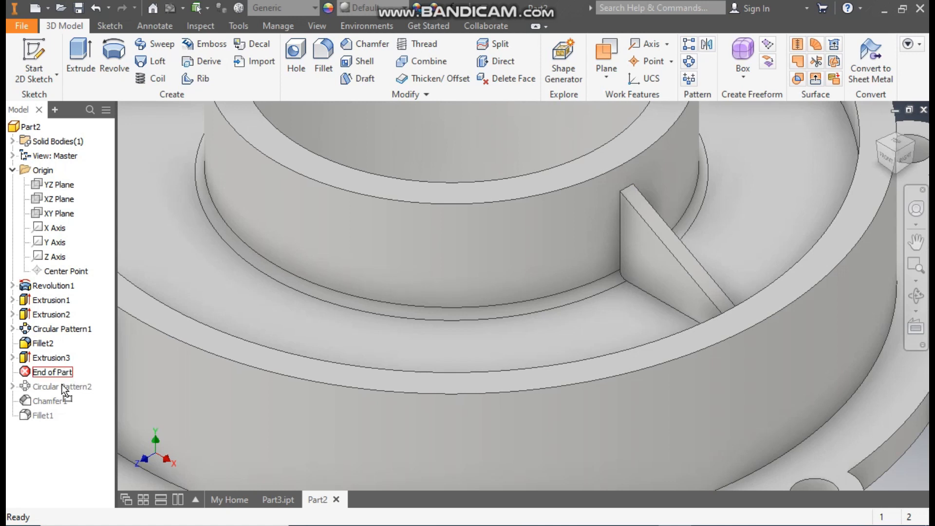
pyautogui.scroll(-6, 575, 323)
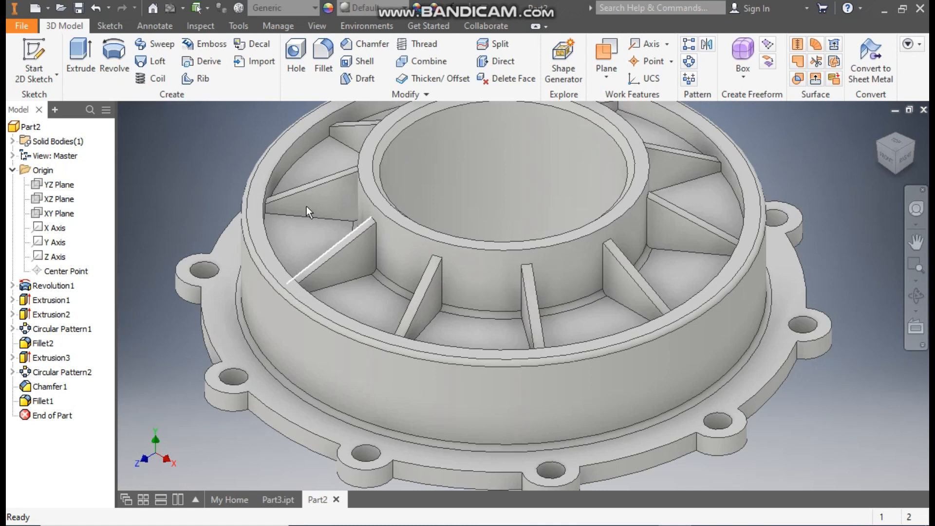
pyautogui.moveTo(623, 256); pyautogui.dragTo(613, 270, button='middle')
pyautogui.scroll(-1, 612, 269)
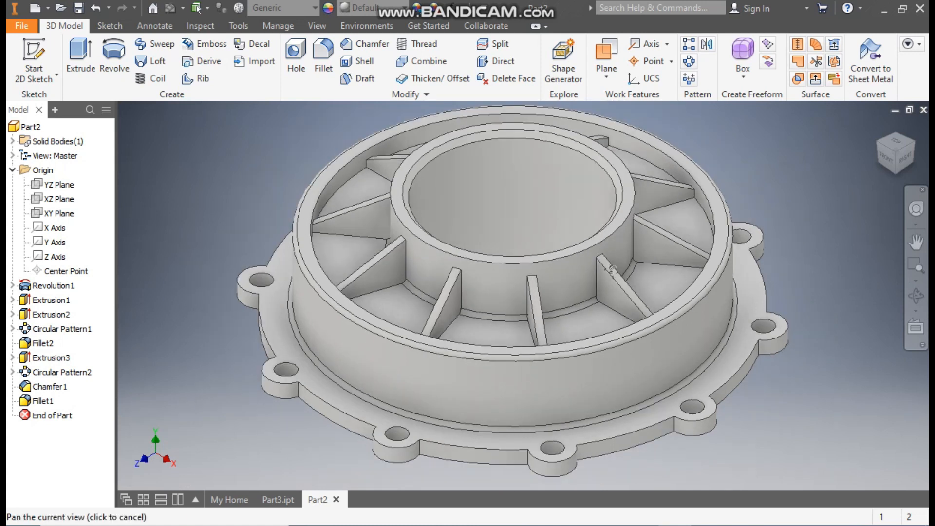
pyautogui.moveTo(545, 342); pyautogui.dragTo(582, 345, button='middle')
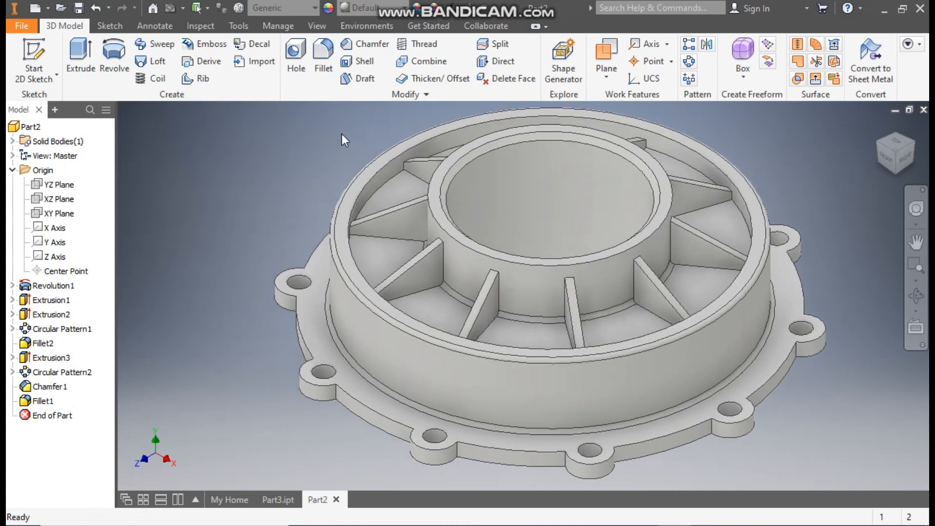
# Step: Fillet the outer top edge of one front bolt lug with a 1 mm radius
pyautogui.click(329, 70)
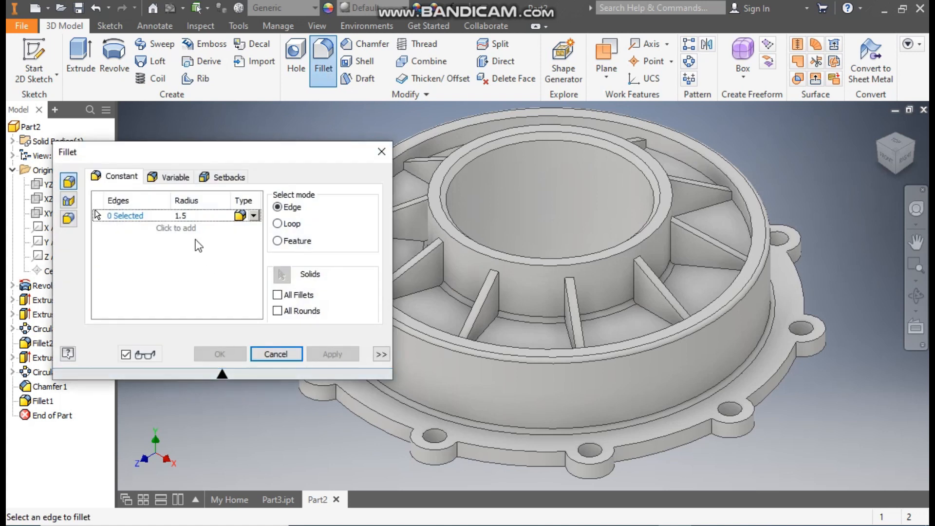
pyautogui.write('1')
pyautogui.click(124, 215)
pyautogui.moveTo(363, 408); pyautogui.dragTo(479, 417, button='middle')
pyautogui.scroll(3, 479, 416)
pyautogui.scroll(5, 506, 445)
pyautogui.click(499, 439)
pyautogui.moveTo(466, 455); pyautogui.dragTo(512, 460, button='middle')
pyautogui.scroll(-1, 509, 460)
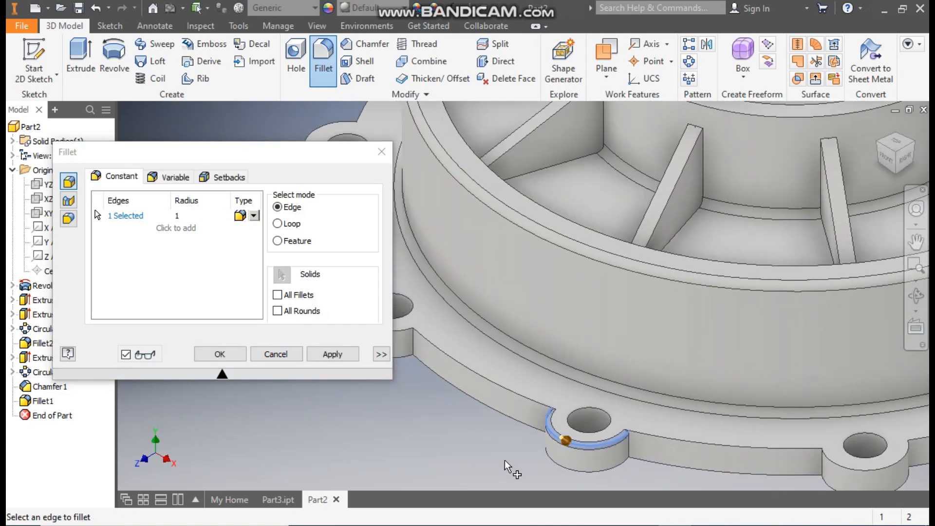
pyautogui.scroll(-4, 550, 424)
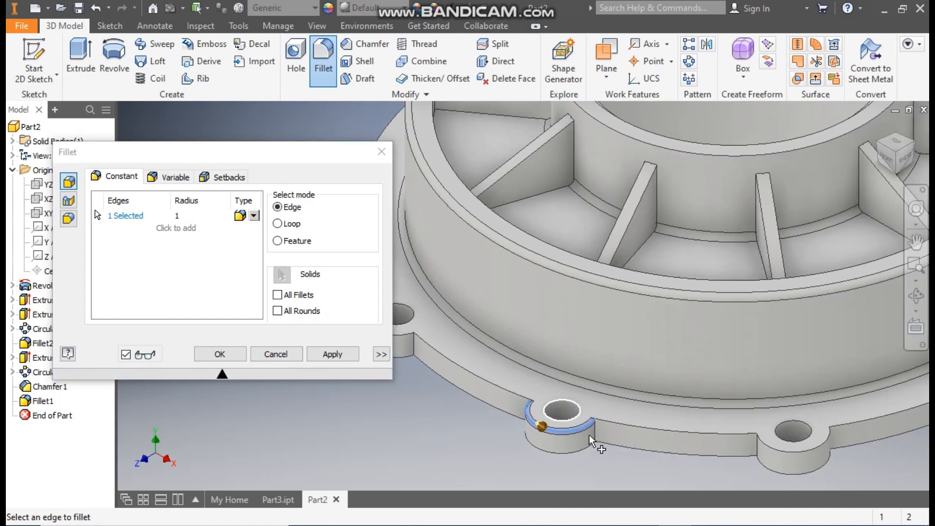
pyautogui.scroll(-3, 546, 419)
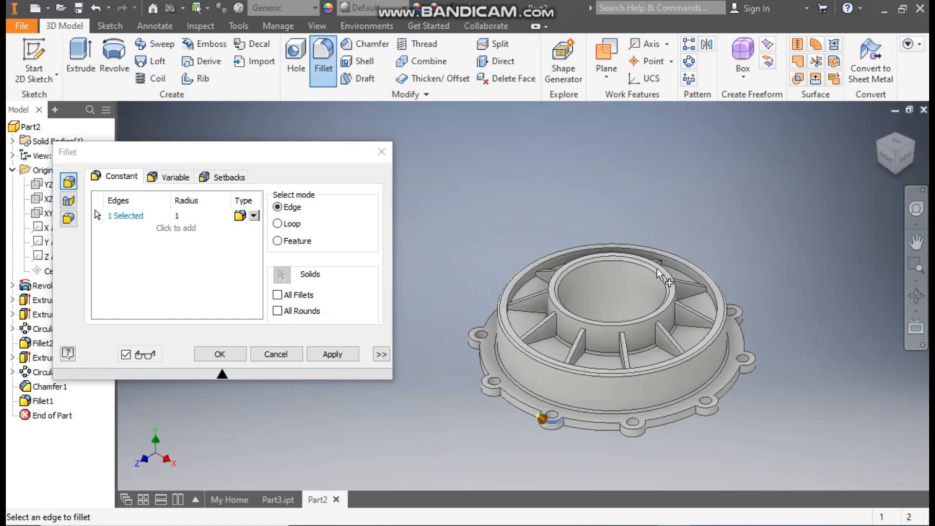
pyautogui.scroll(3, 460, 414)
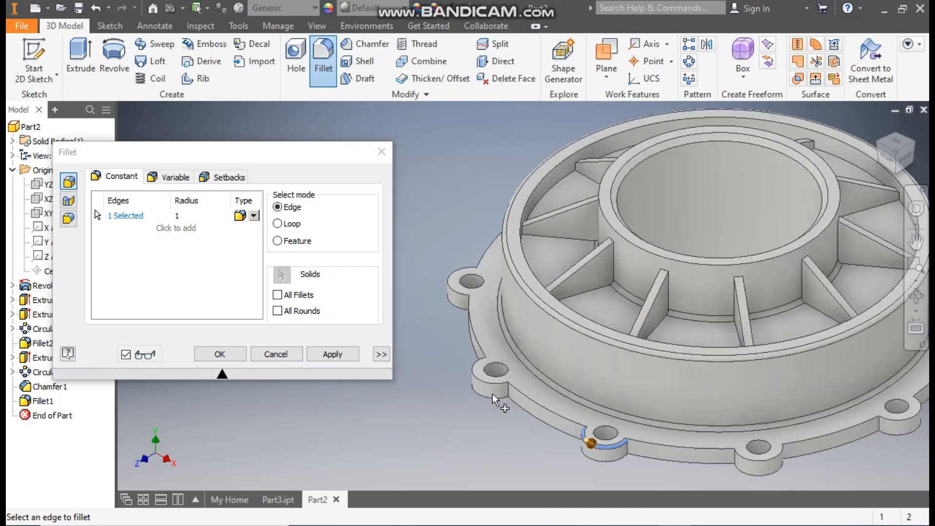
pyautogui.click(219, 355)
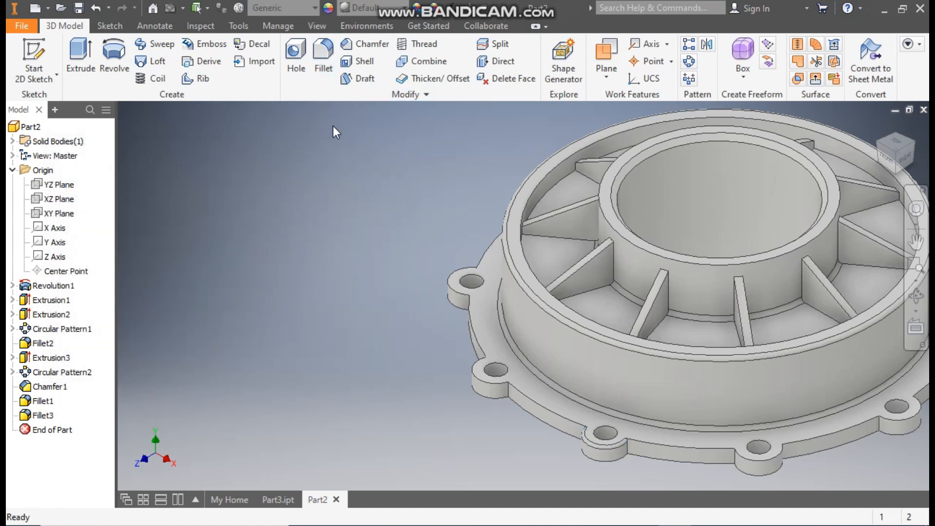
# Step: Create a circular pattern of the lug fillet with 10 occurrences over 360 degrees about the housing's central axis
pyautogui.click(689, 61)
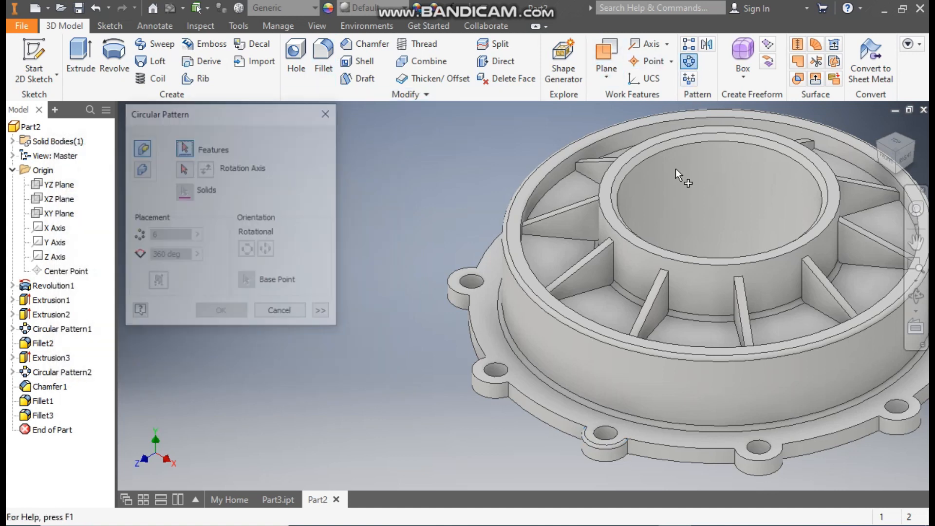
pyautogui.click(43, 415)
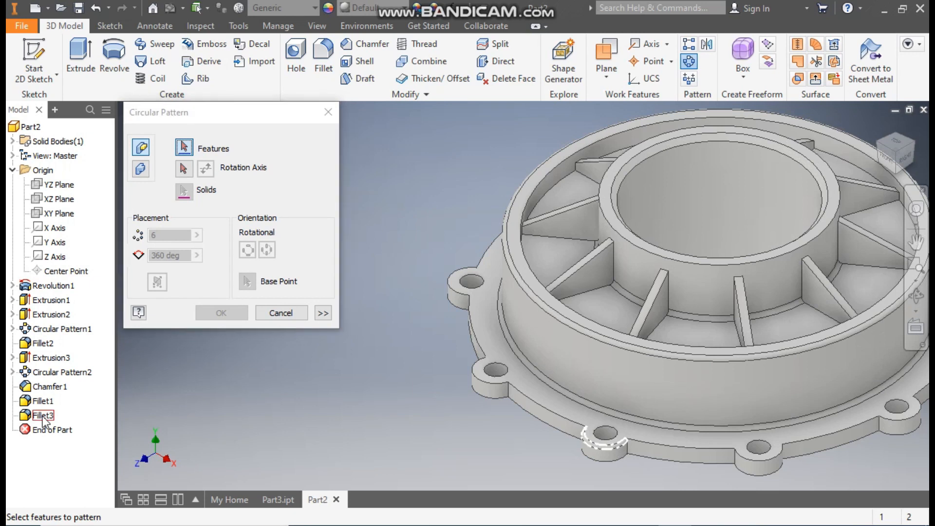
pyautogui.click(183, 168)
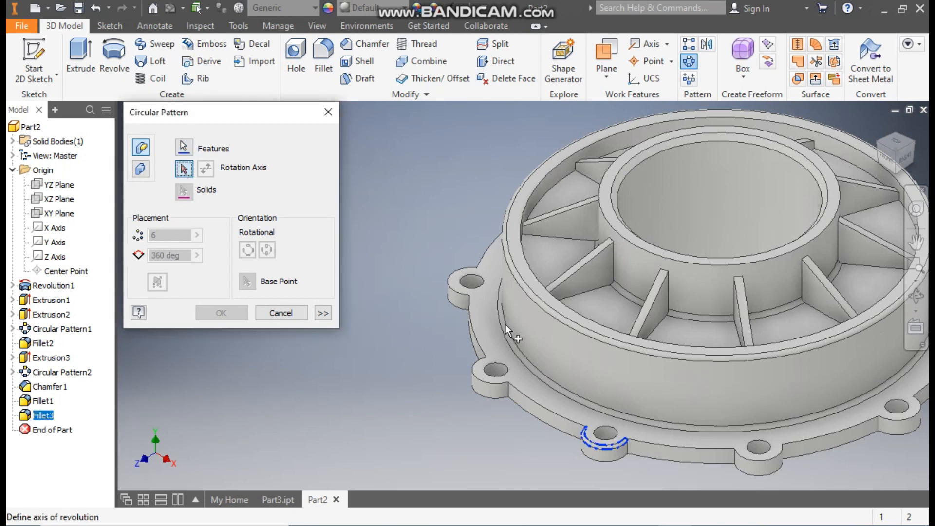
pyautogui.click(519, 329)
pyautogui.write('10')
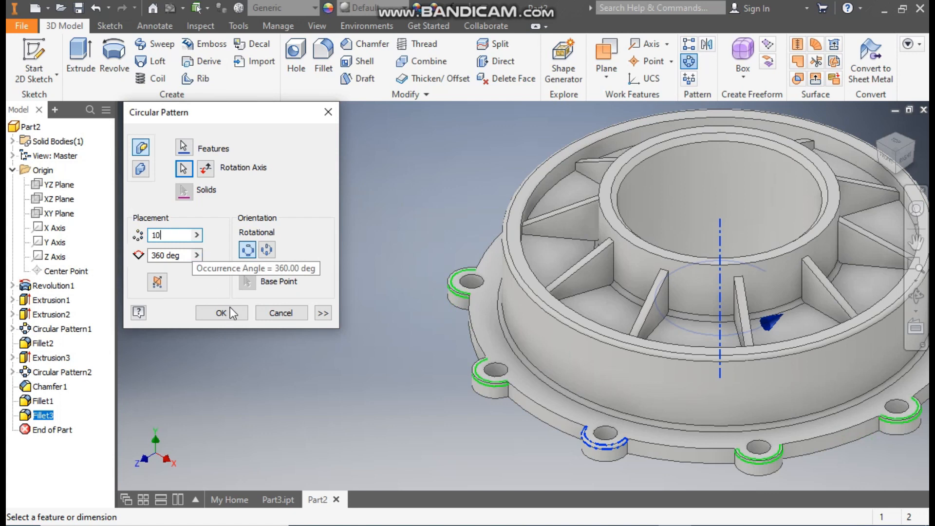
pyautogui.click(229, 311)
# Step: Fillet the flange's top outer edge between two neighbouring front lugs with a 1 mm radius and dismiss the save reminder
pyautogui.moveTo(352, 387); pyautogui.dragTo(192, 366, button='middle')
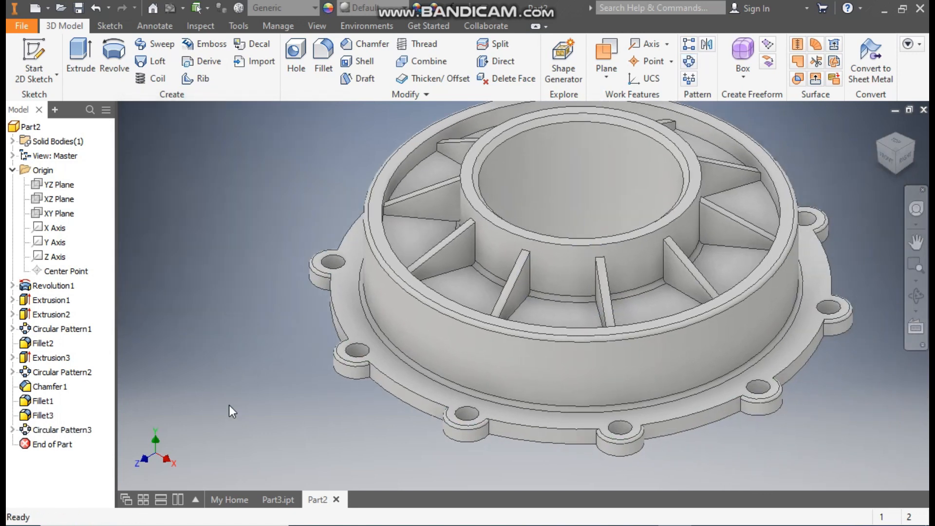
pyautogui.click(331, 53)
pyautogui.click(522, 422)
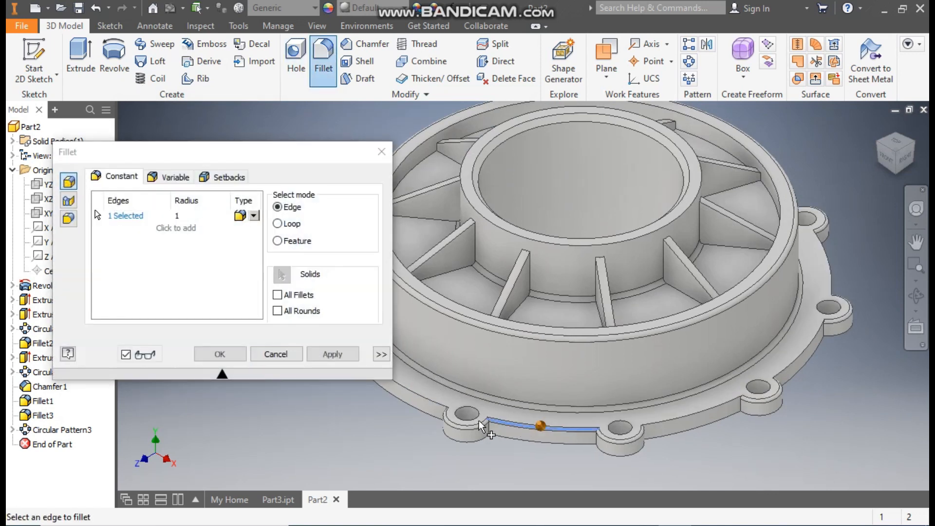
pyautogui.click(223, 355)
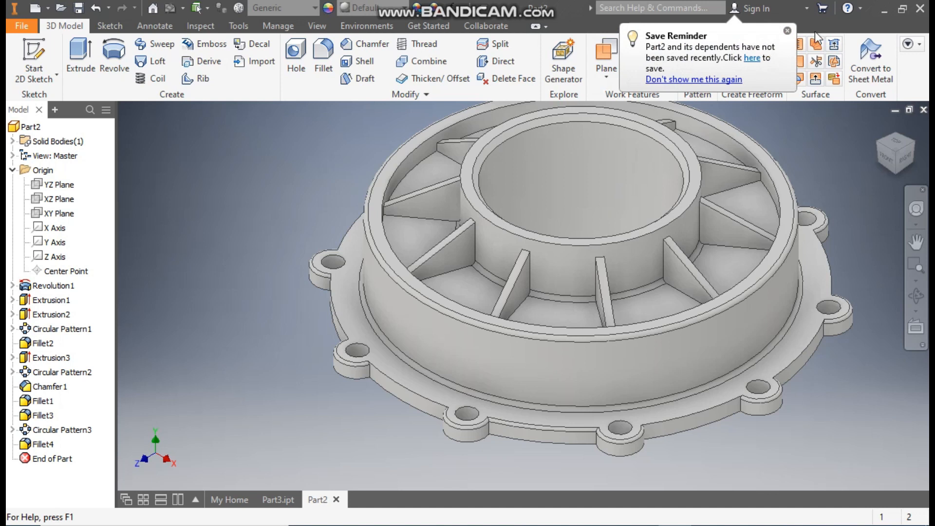
pyautogui.click(787, 31)
# Step: Create a circular pattern of the flange edge fillet with 10 occurrences over 360 degrees about the housing's central axis
pyautogui.click(688, 60)
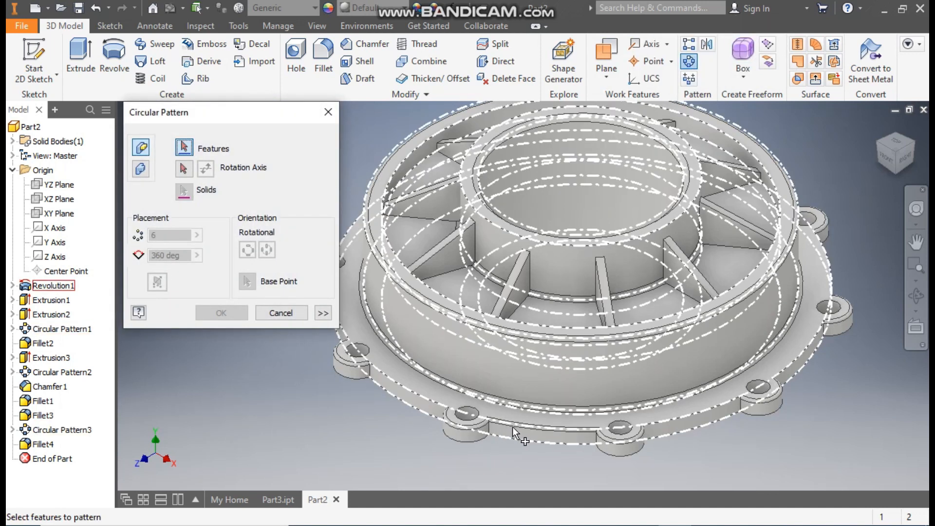
pyautogui.click(44, 444)
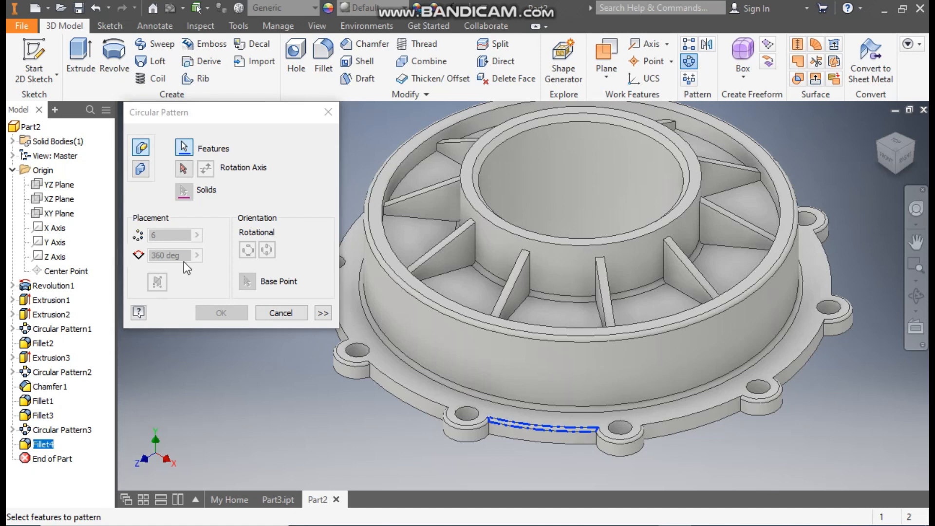
pyautogui.click(183, 169)
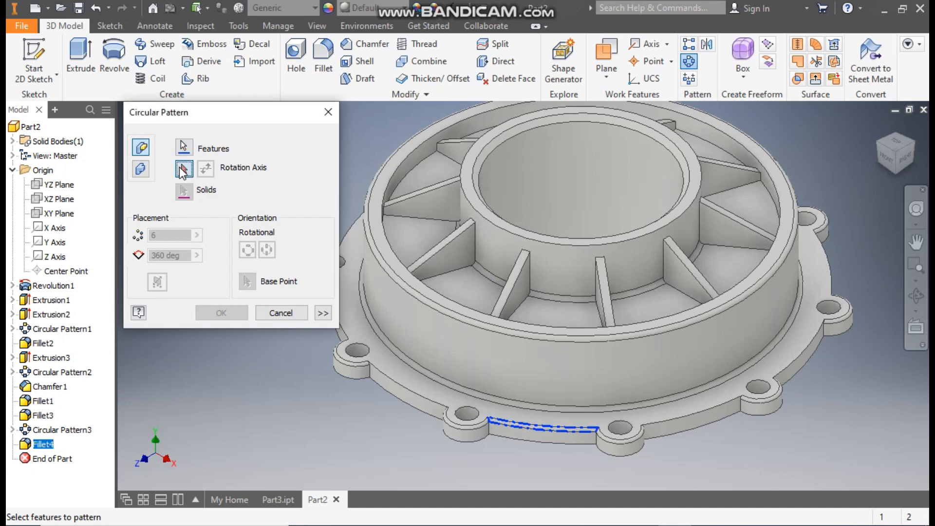
pyautogui.click(451, 341)
pyautogui.write('10')
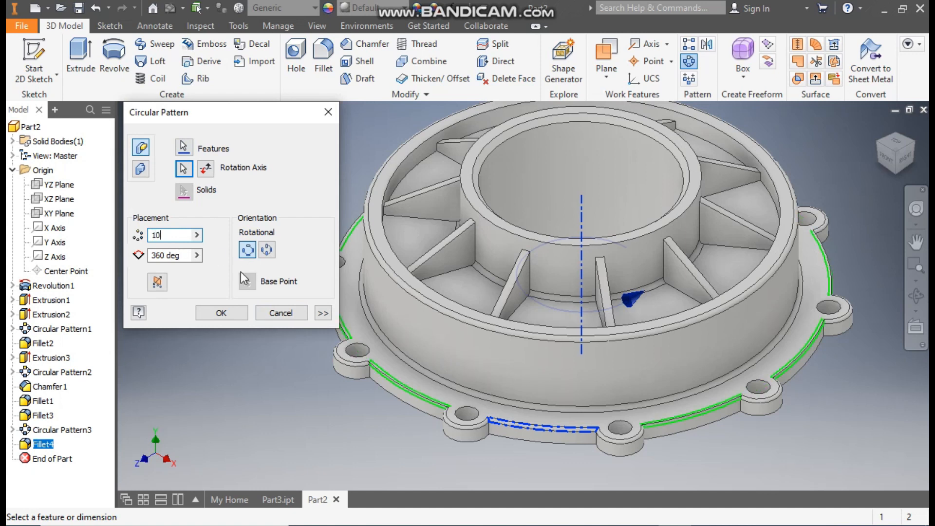
pyautogui.click(222, 310)
# Step: Apply the Light Red appearance from the Inventor Material Library to the whole part
pyautogui.scroll(-1, 682, 343)
pyautogui.moveTo(682, 343); pyautogui.dragTo(592, 362, button='middle')
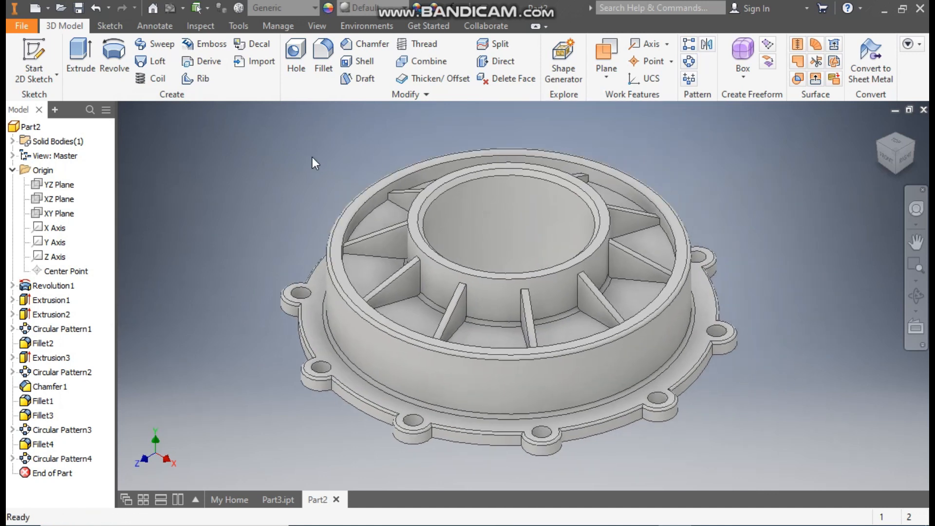
pyautogui.click(371, 9)
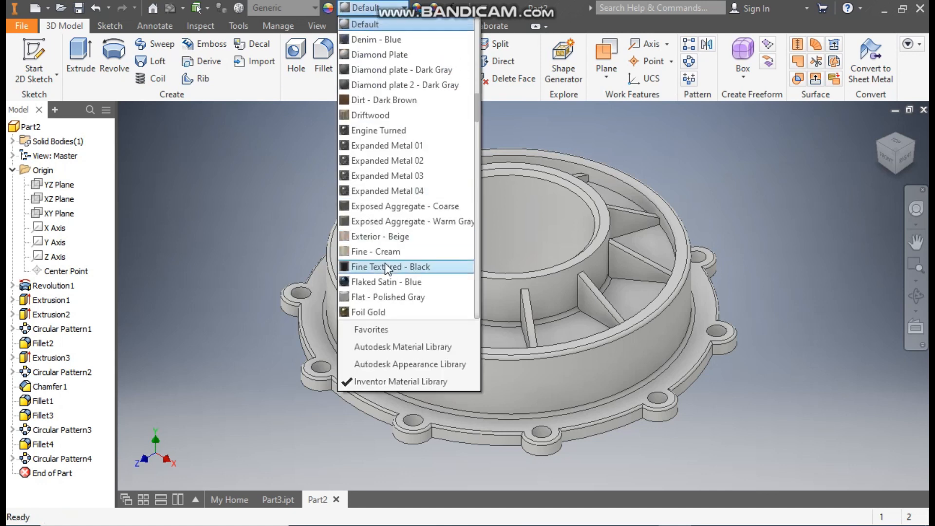
pyautogui.scroll(-15, 387, 267)
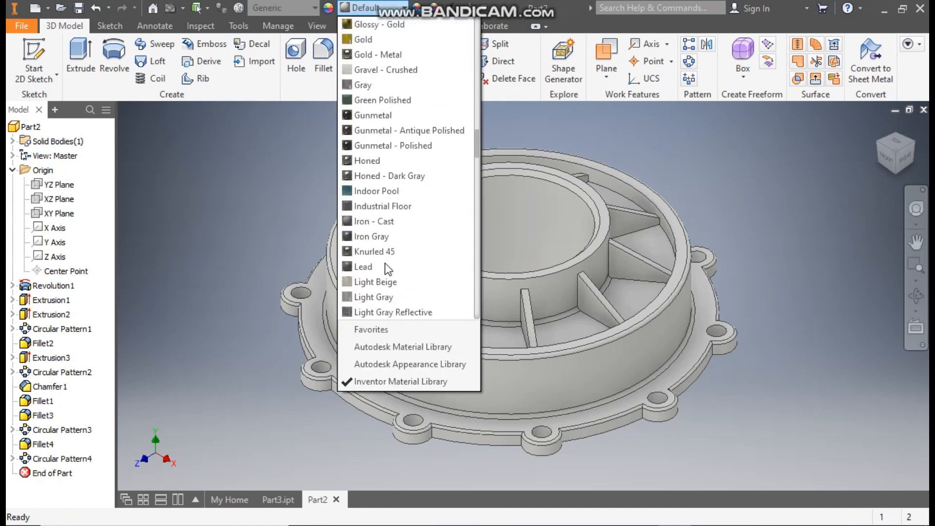
pyautogui.click(381, 191)
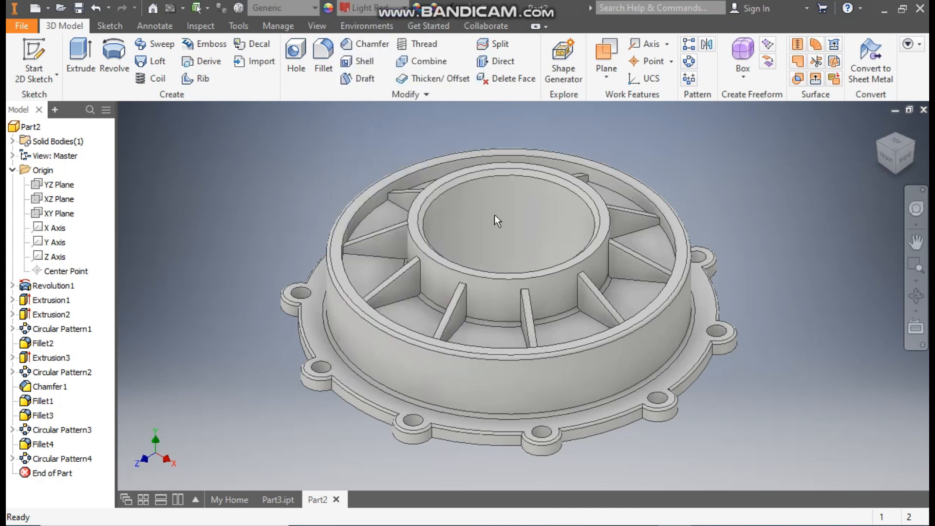
# Step: Compare the housing with the model in Part3.ipt and return to Part2
pyautogui.moveTo(798, 338)
pyautogui.mouseDown(button='middle')
pyautogui.moveTo(734, 344)
pyautogui.moveTo(713, 335)
pyautogui.moveTo(799, 329)
pyautogui.mouseUp(button='middle')
pyautogui.click(278, 499)
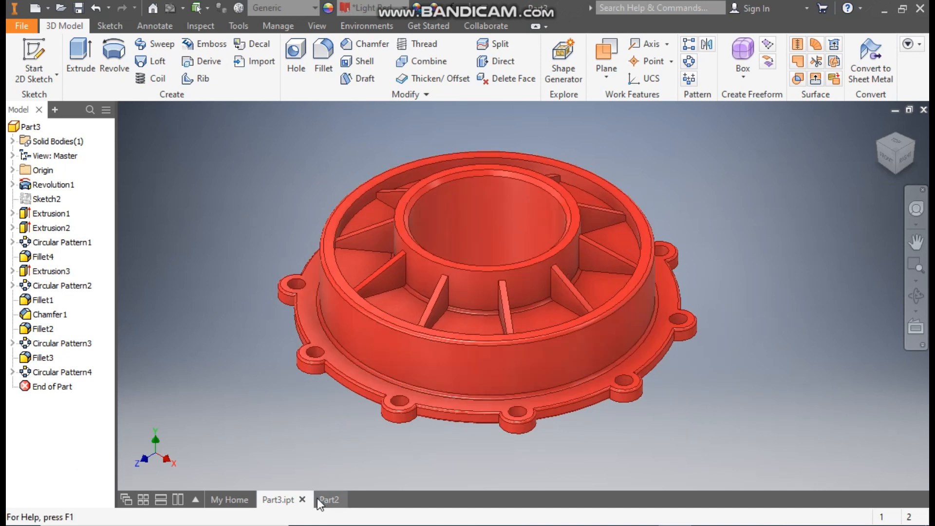
pyautogui.click(320, 499)
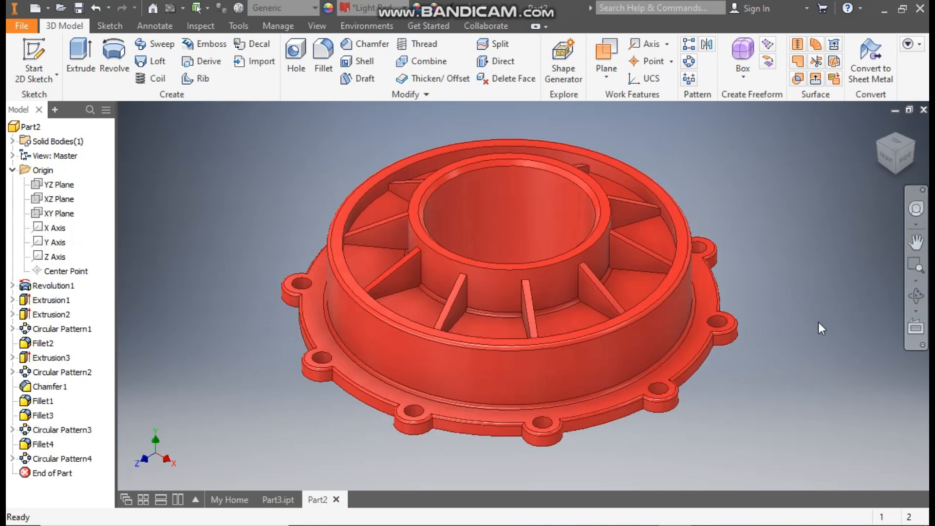